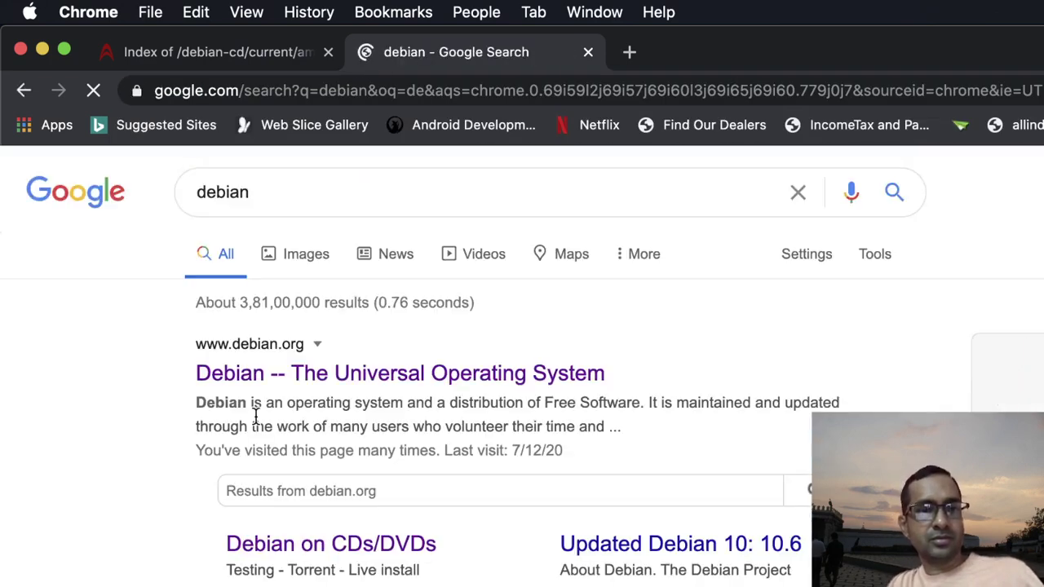
Step: Open the Debian website from the search results and go to its CD/USB ISO images page
left_click(331, 374)
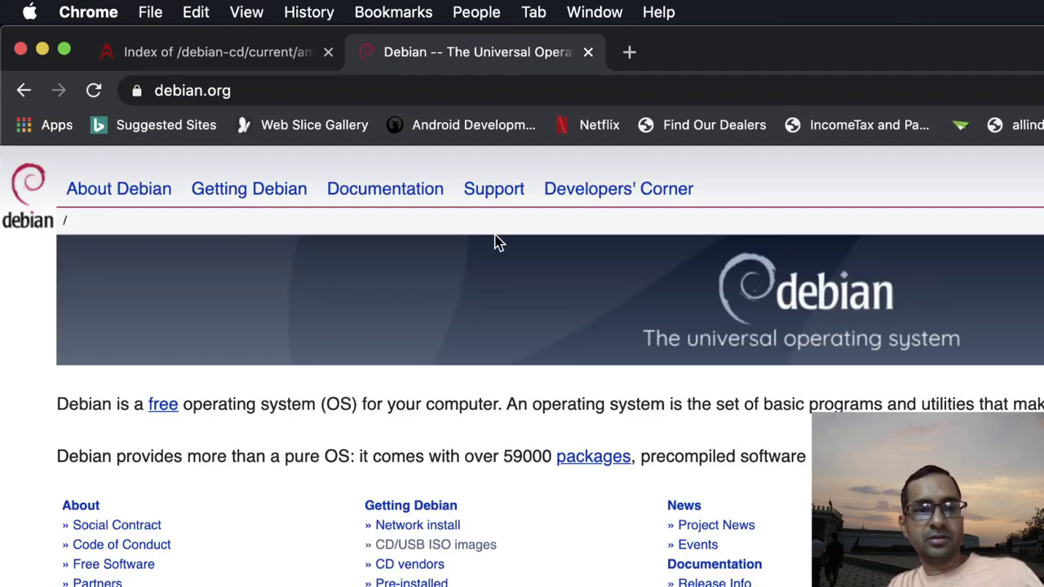
scroll(620, 495, "down", 3)
scroll(522, 367, "down", 2)
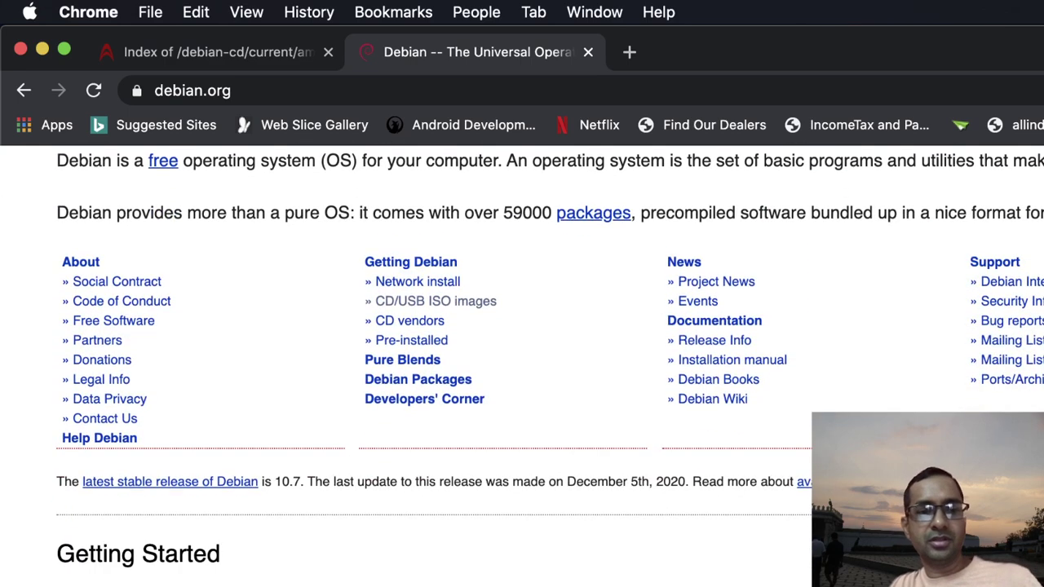
scroll(522, 367, "down", 5)
scroll(523, 367, "up", 6)
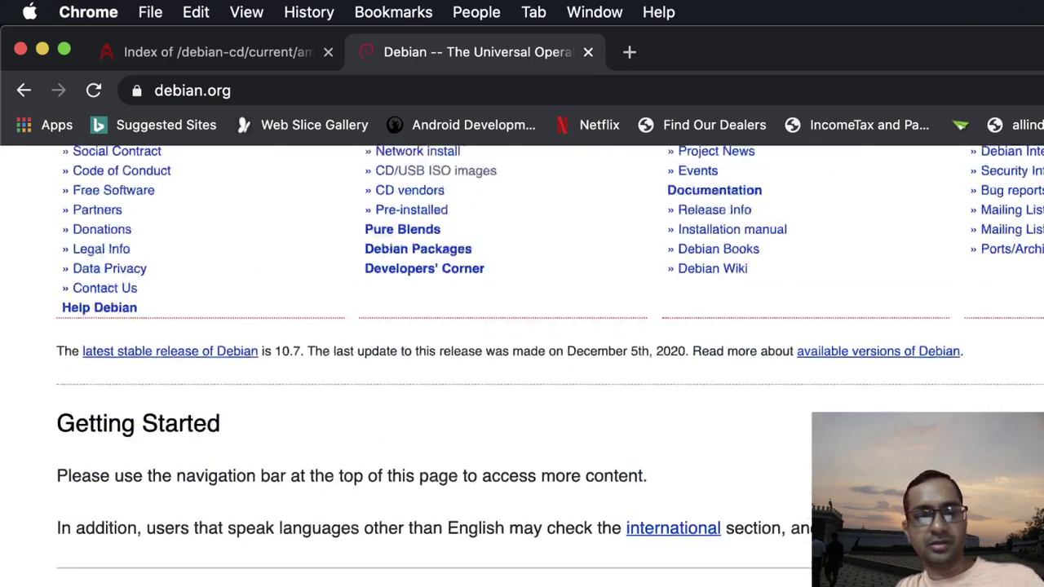
scroll(613, 416, "up", 2)
scroll(613, 417, "down", 5)
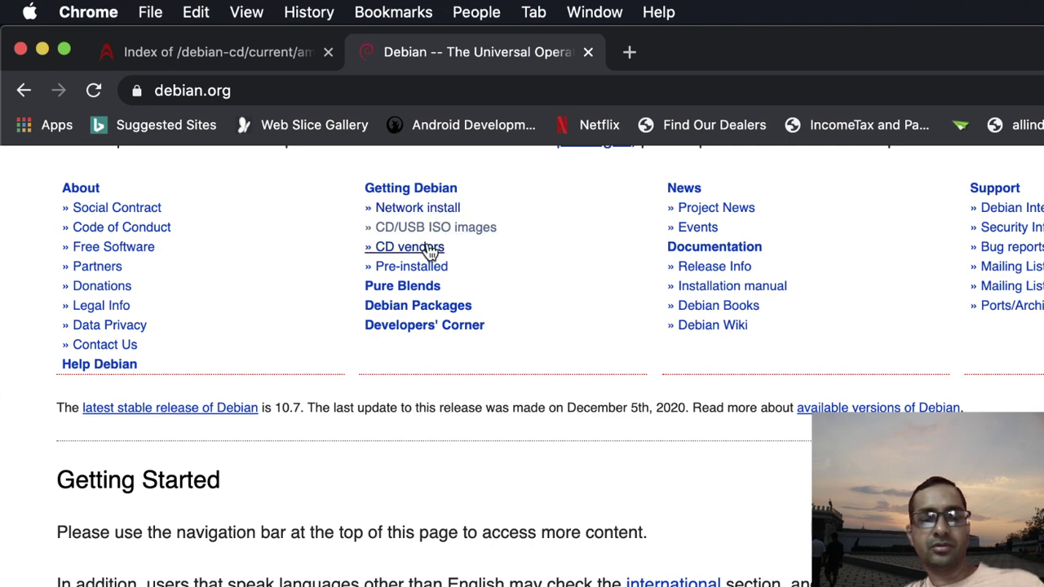
left_click(466, 236)
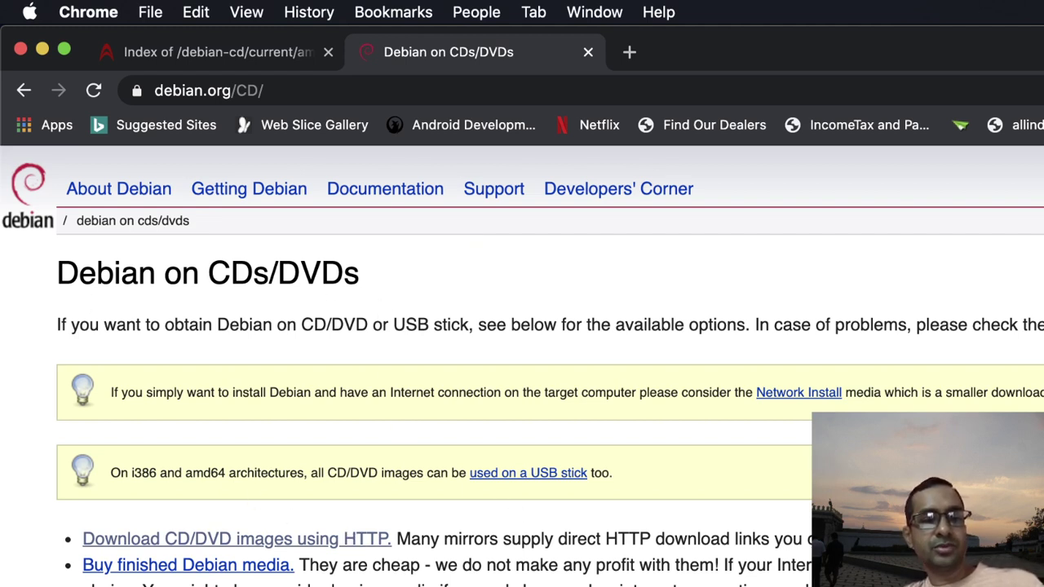
Step: Go to the HTTP downloads for the stable release and open the amd64 CD image directory
left_click(369, 540)
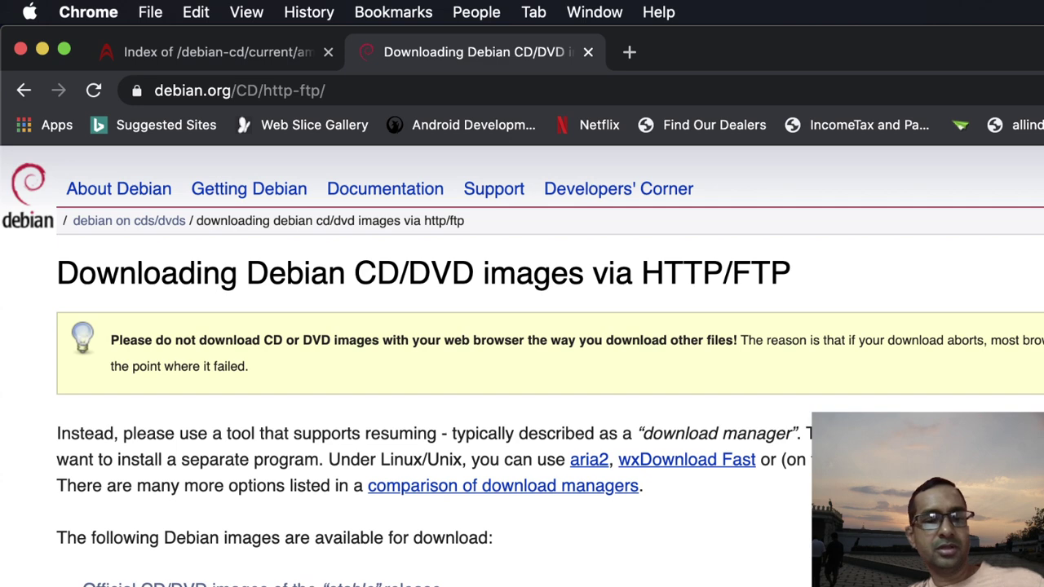
left_click(342, 584)
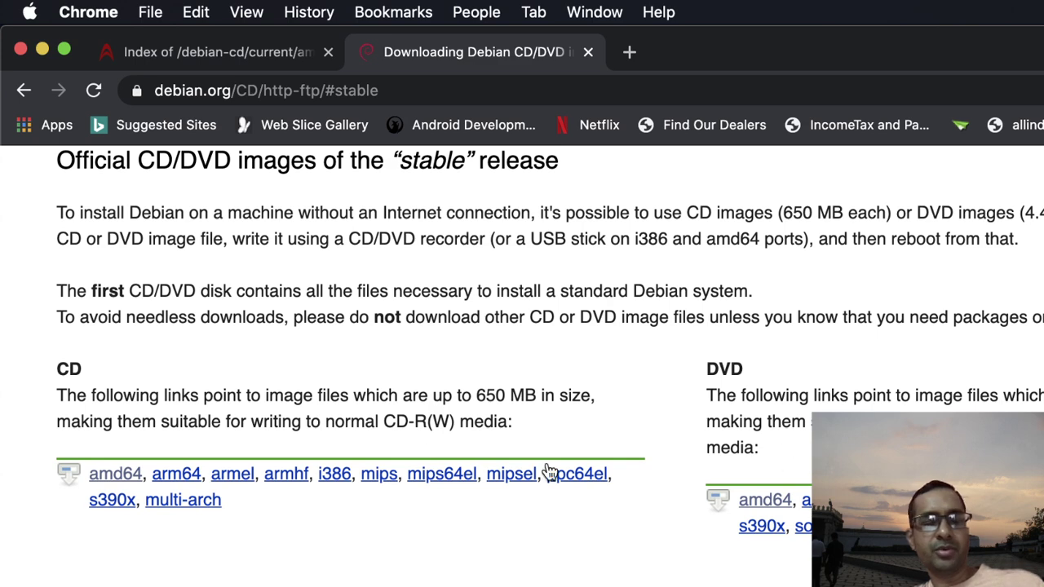
left_click(106, 471)
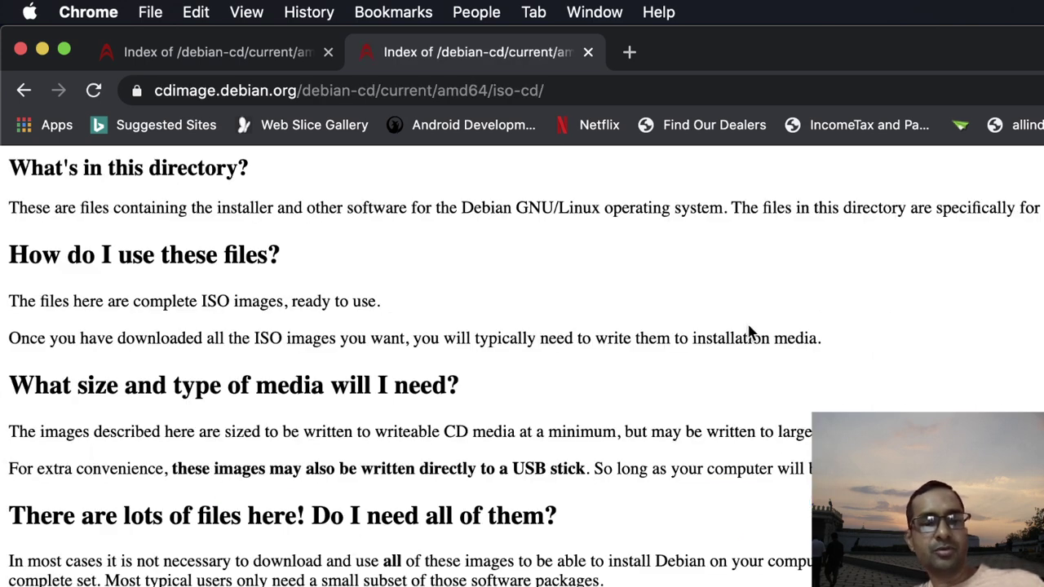
Step: Go back to the stable release links, reopen the amd64 CD images and examine the directory down to its file list
left_click(24, 90)
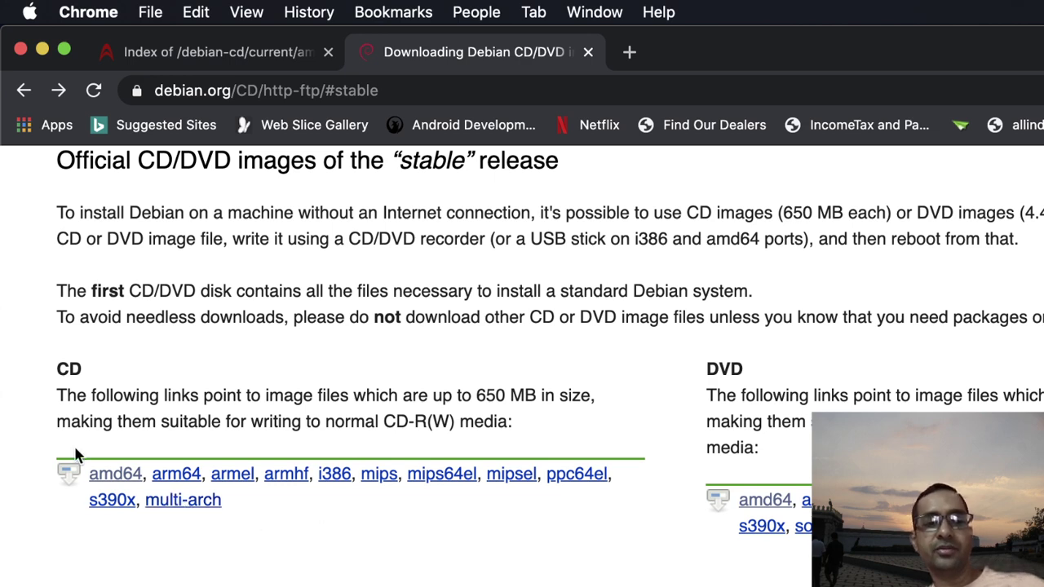
left_click(114, 476)
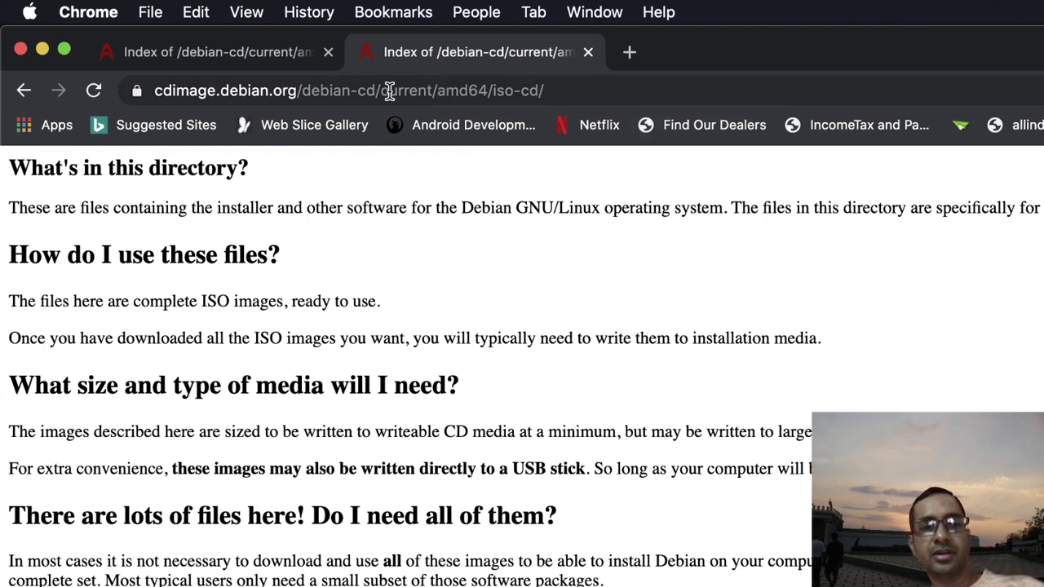
scroll(522, 367, "down", 7)
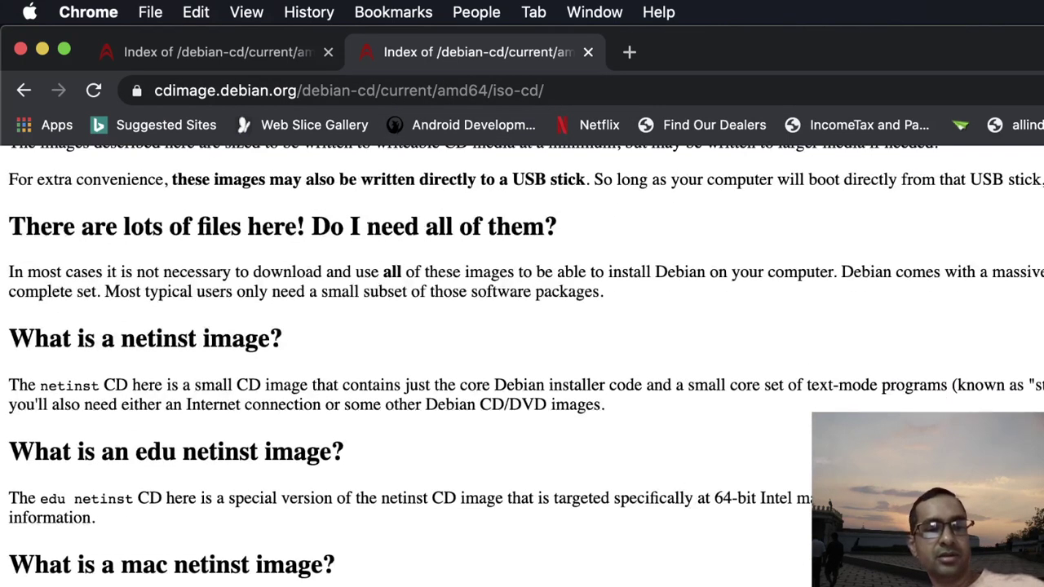
scroll(523, 367, "down", 15)
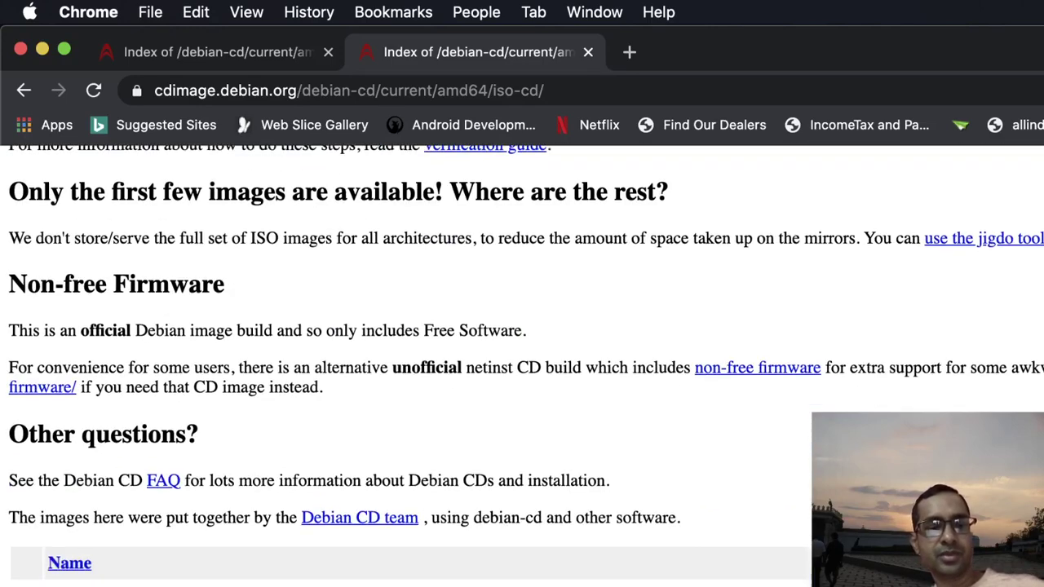
scroll(522, 367, "down", 6)
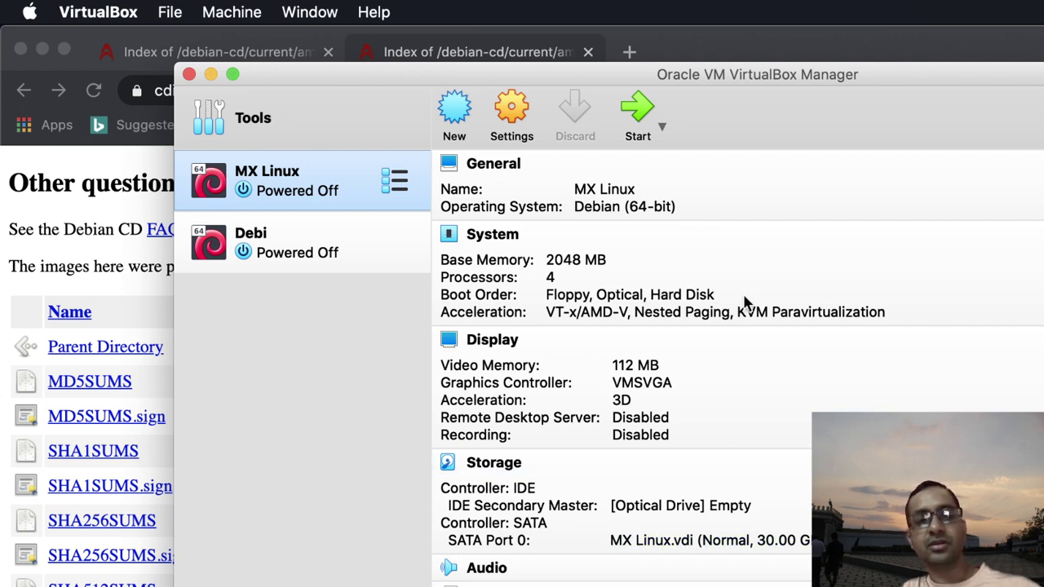
left_click(635, 124)
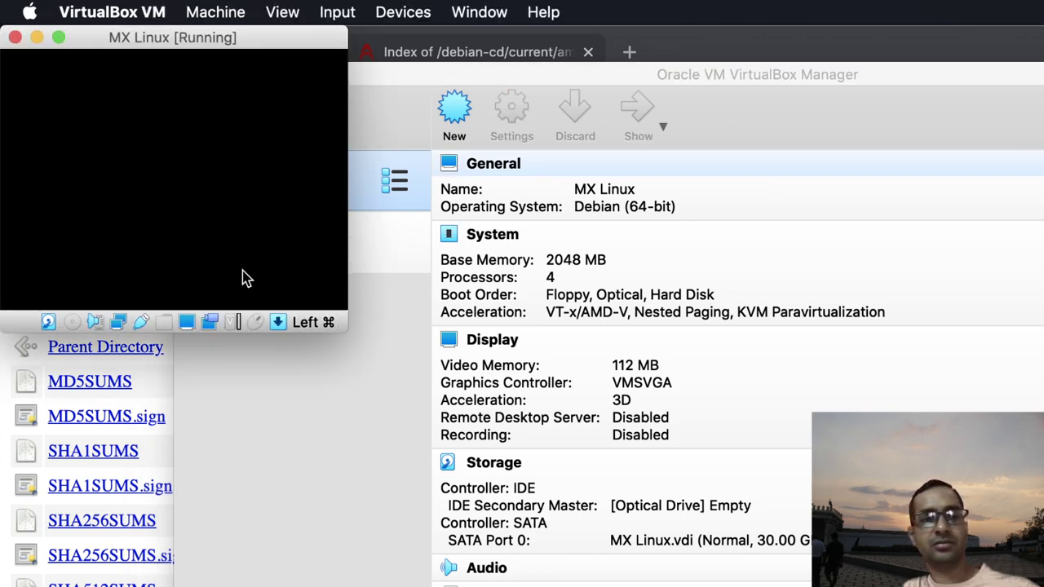
left_click(15, 38)
left_click(258, 174)
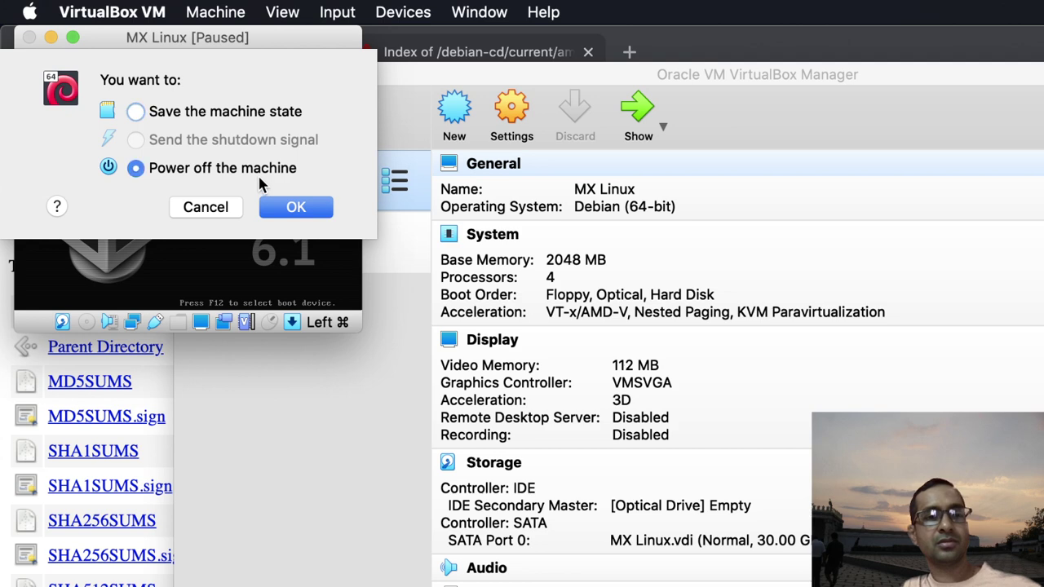
left_click(290, 211)
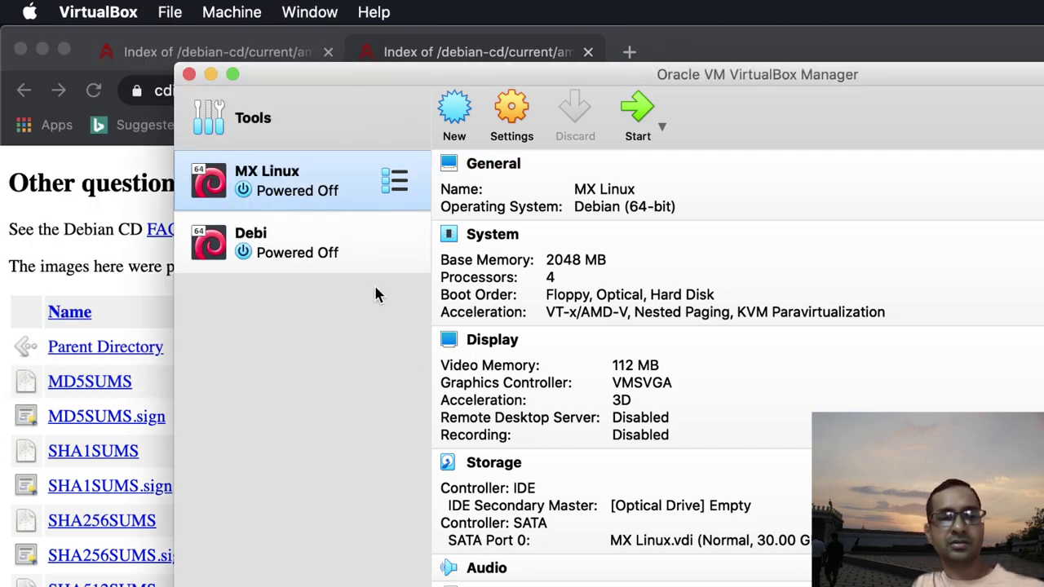
Step: Define a new Linux virtual machine named DebianPlain, version Debian (64-bit), with 1024 MB of memory
left_click(454, 115)
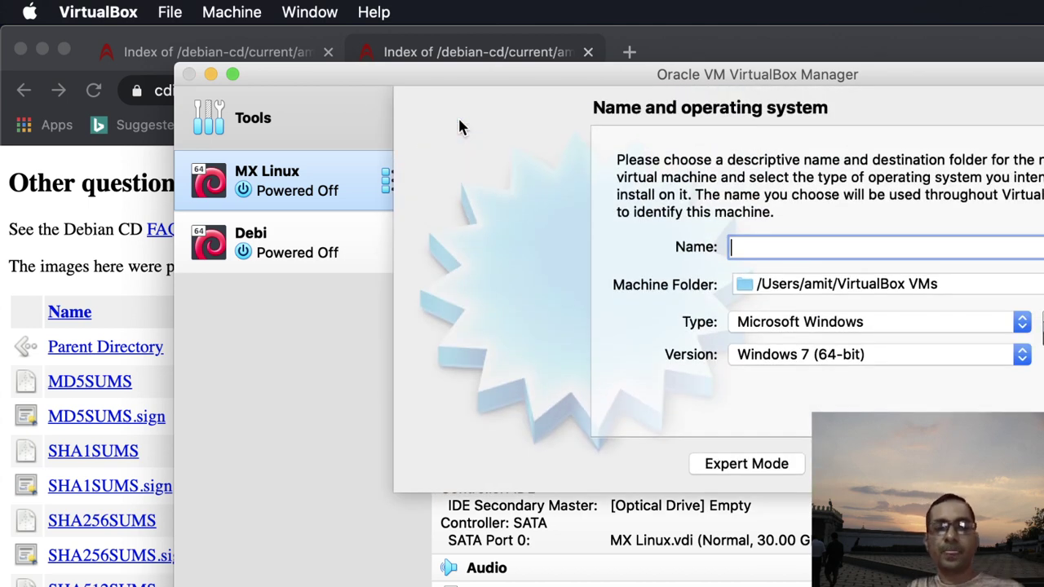
type("Debia")
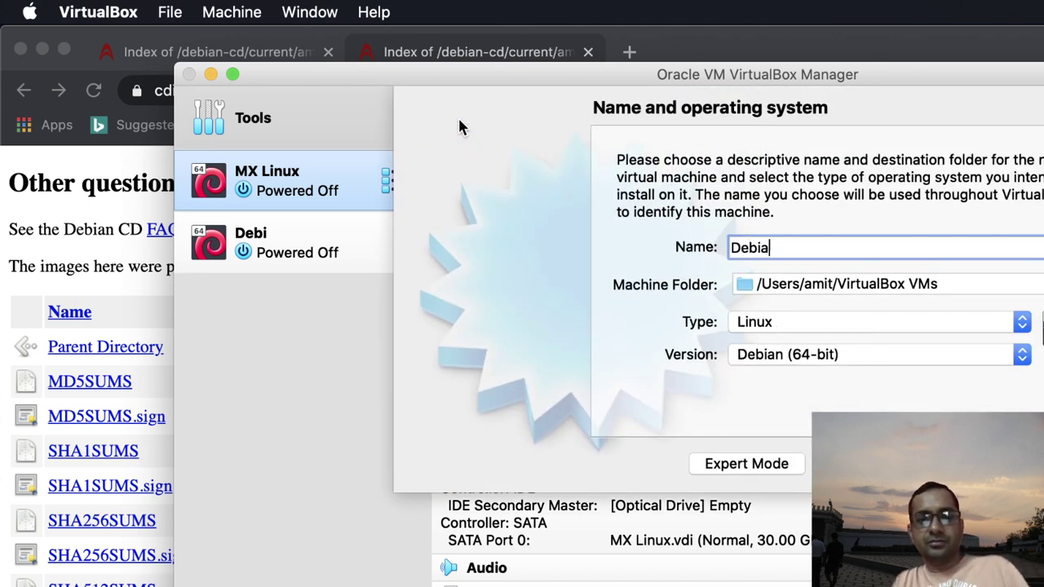
type("nPlai")
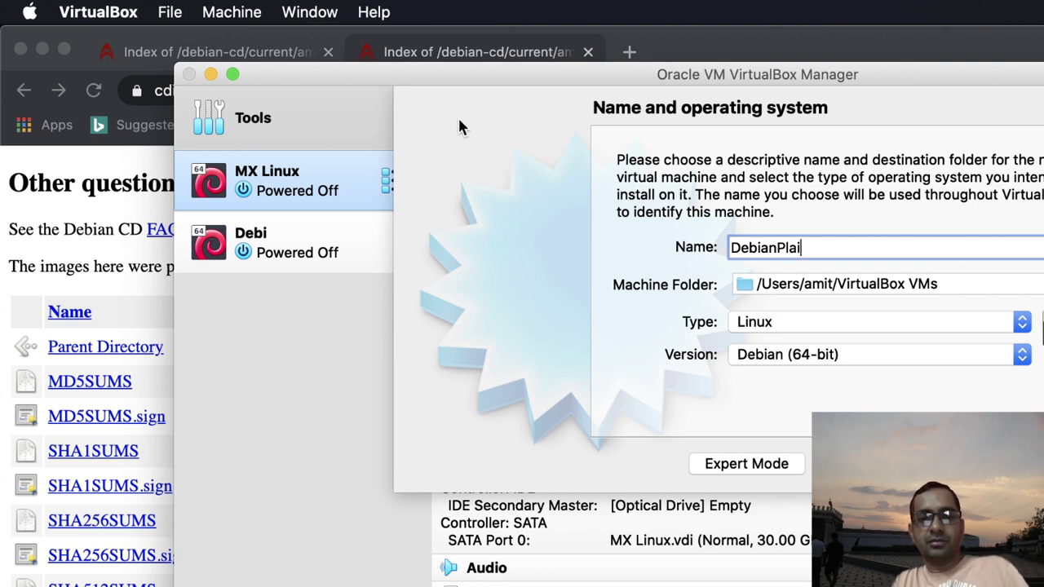
type("n")
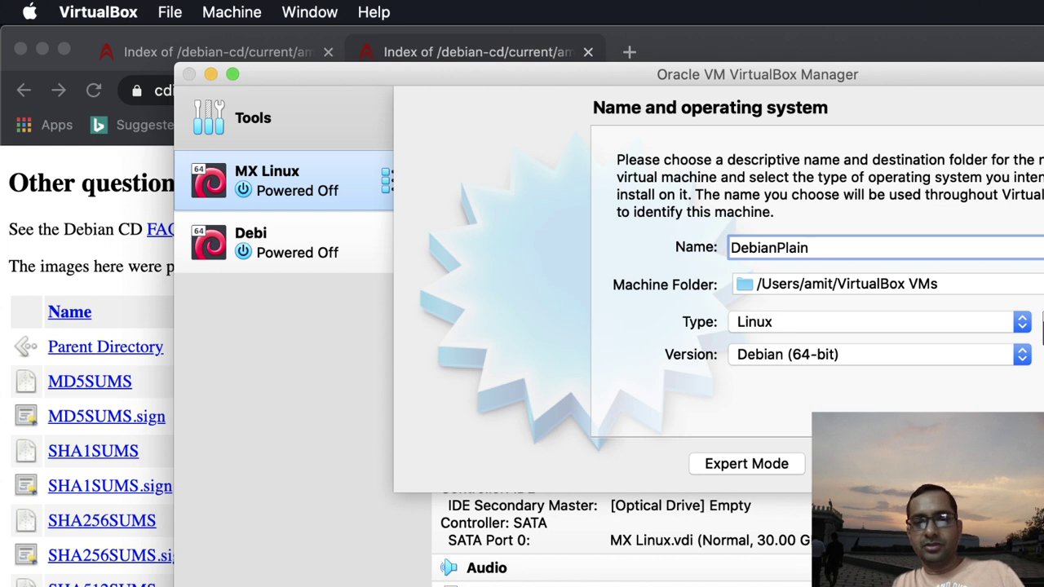
key("Return")
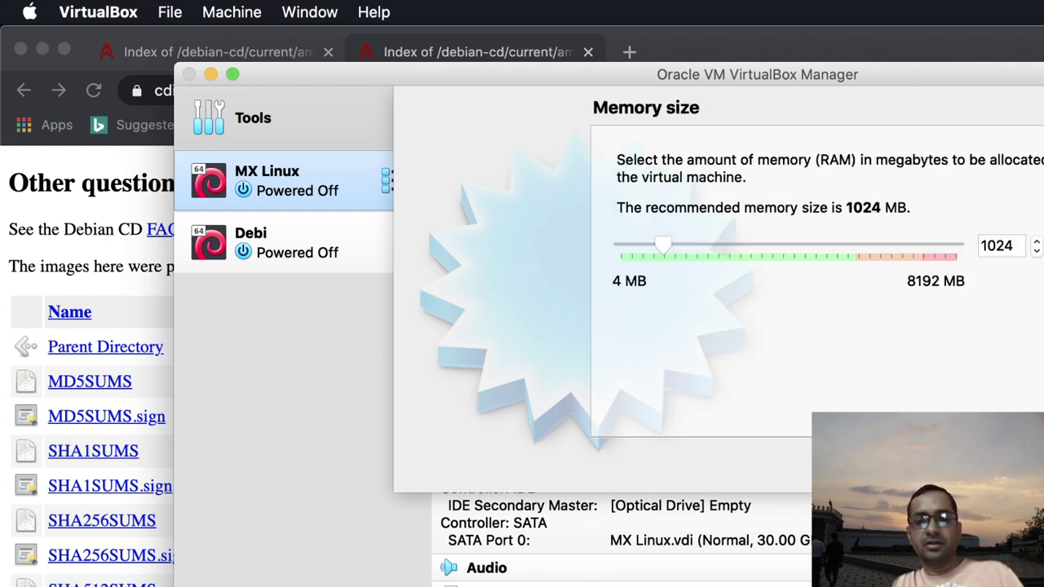
key("Return")
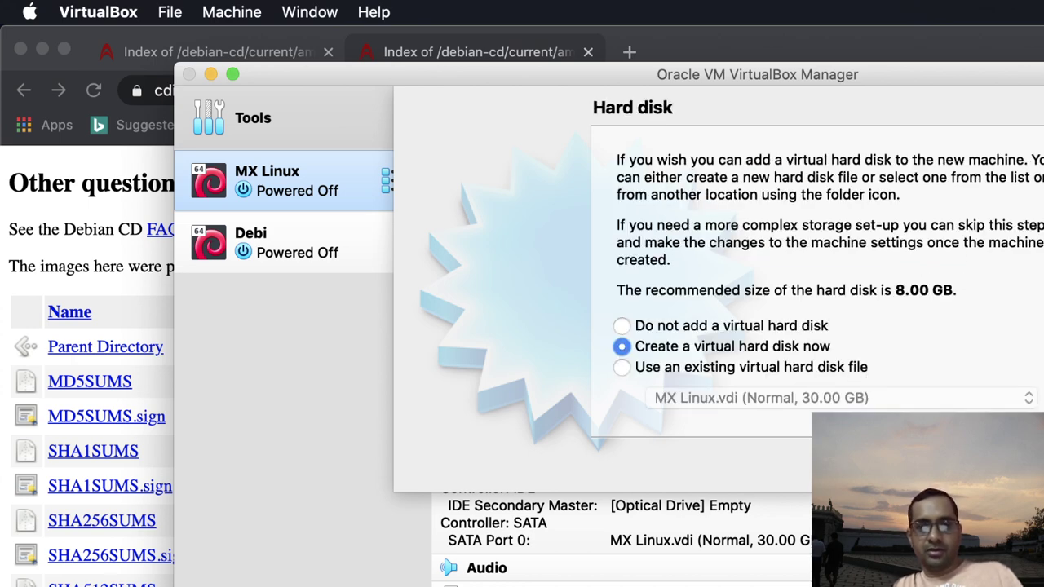
Step: Create a dynamically allocated 8.00 GB VDI virtual hard disk for DebianPlain and finish creating the machine
key("Return")
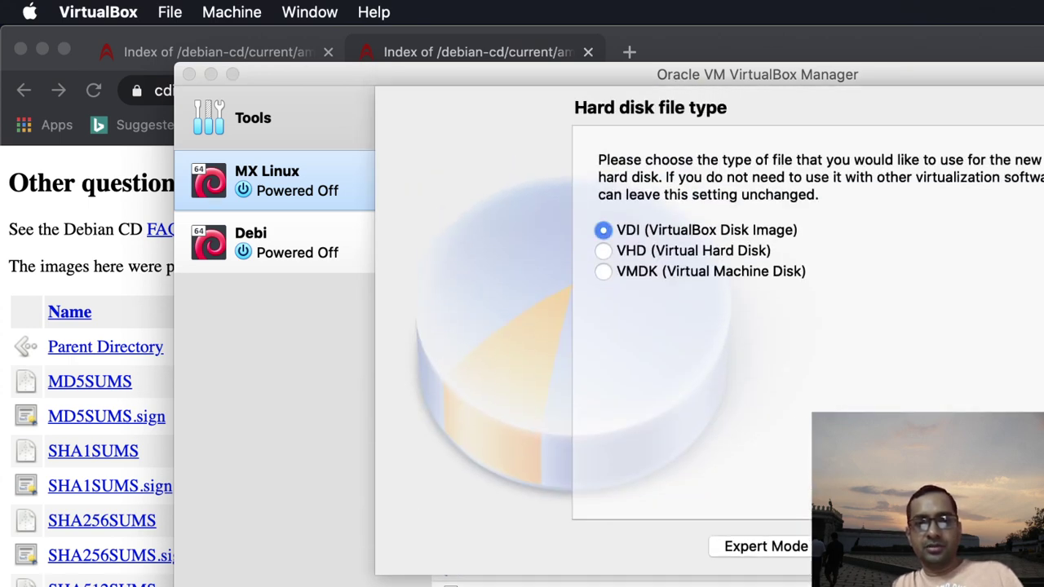
key("Return")
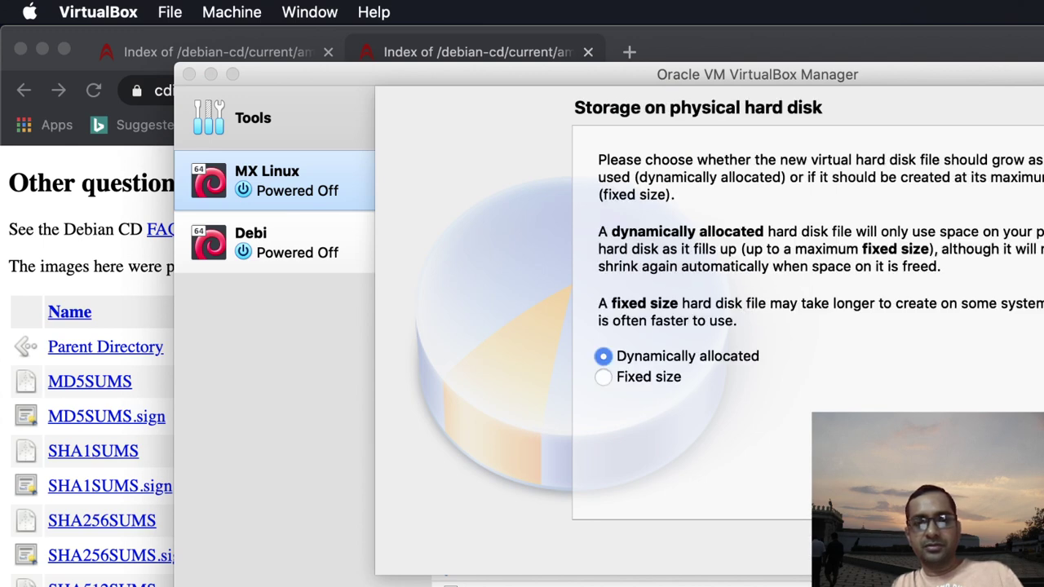
key("Return")
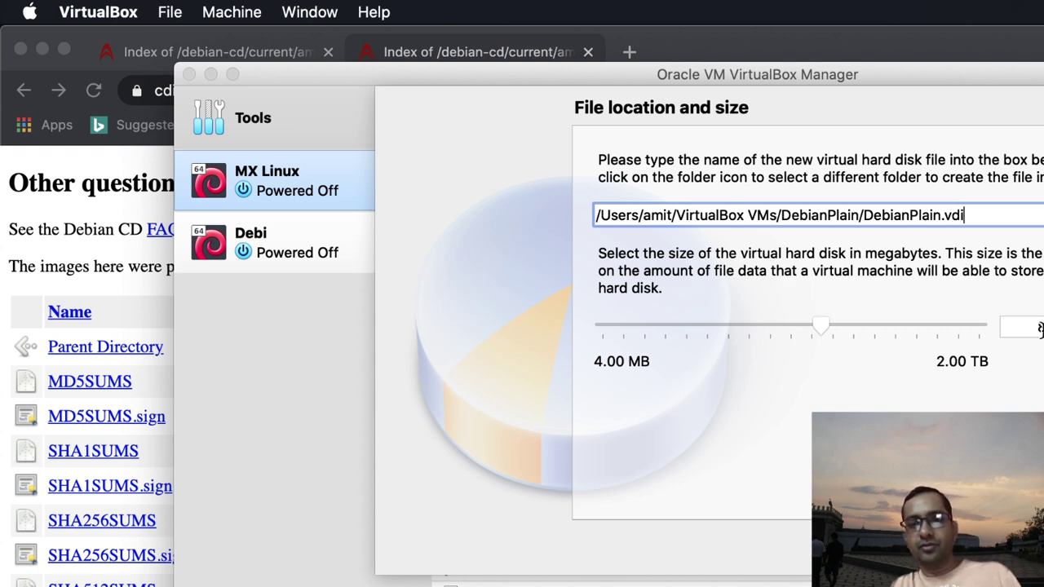
left_click(1039, 329)
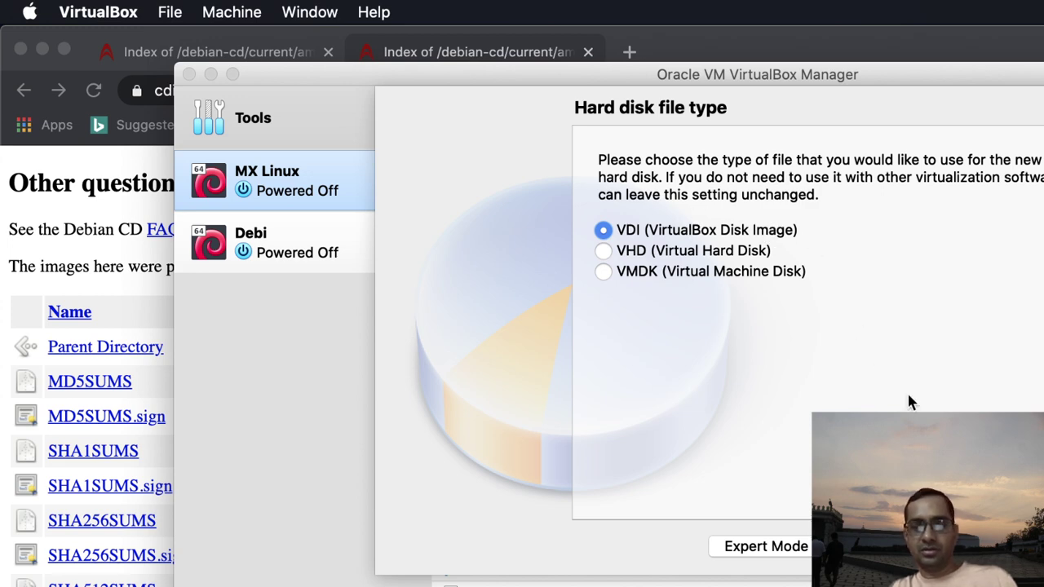
key("Return")
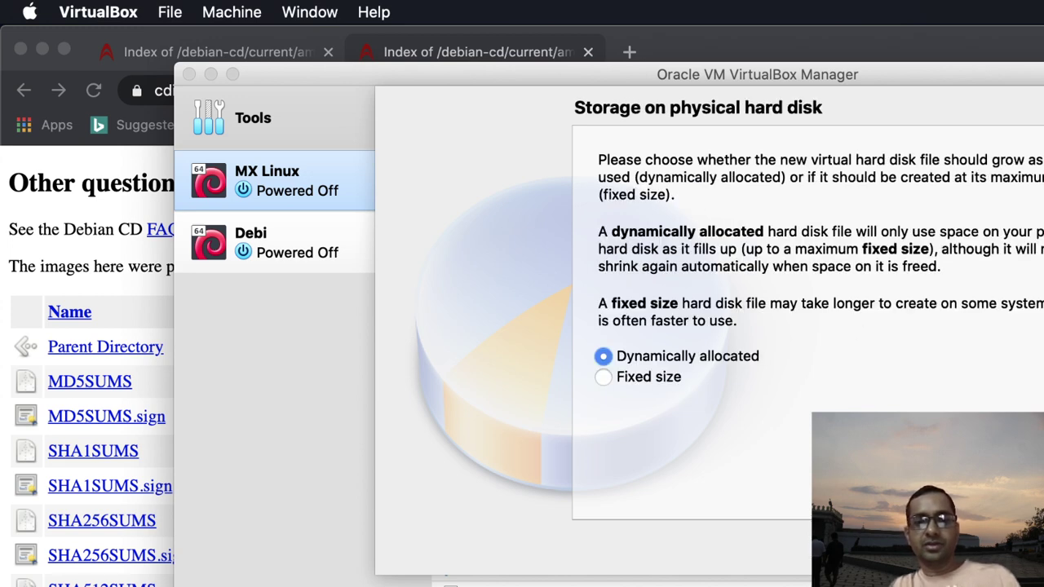
key("Return")
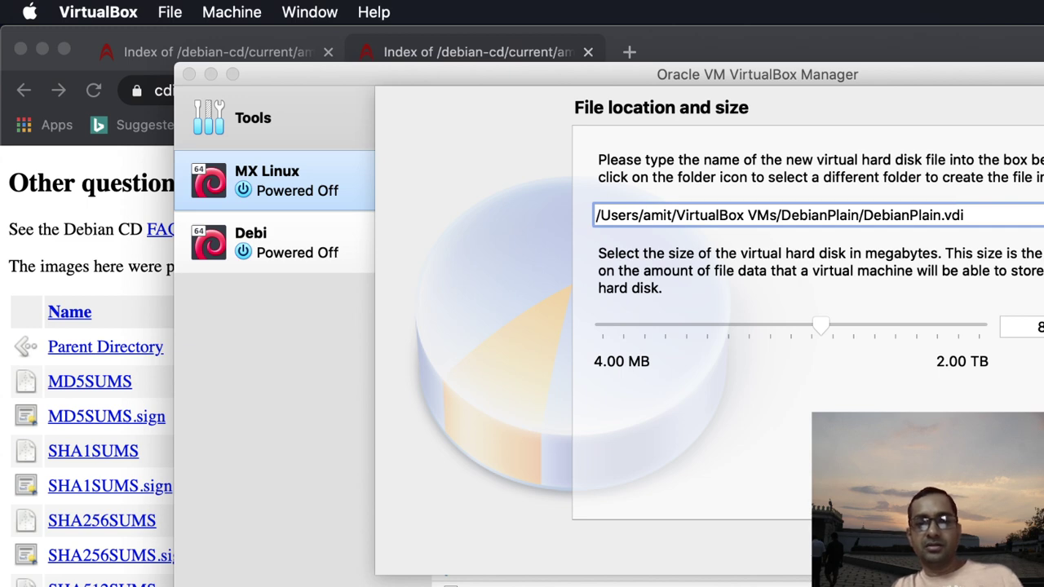
key("Return")
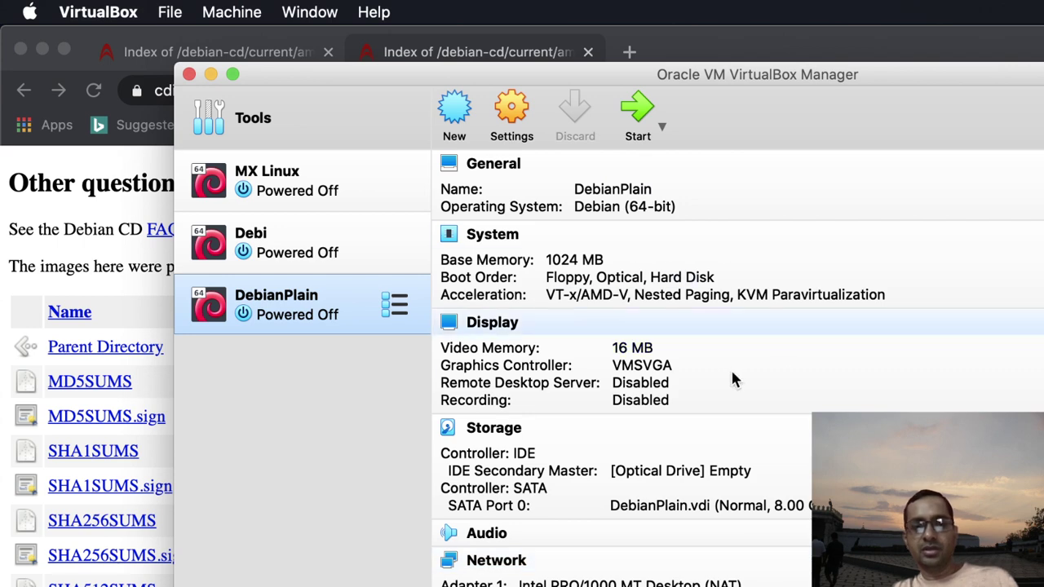
Step: Set the number of processors to 4 in the DebianPlain system settings
left_click(508, 234)
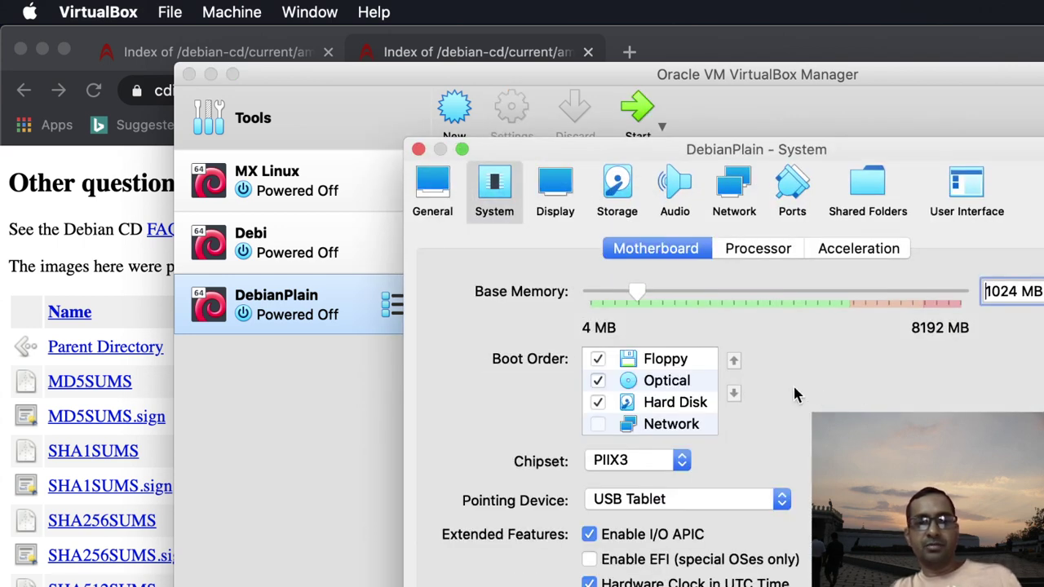
left_click(758, 250)
left_click_drag(605, 289, 741, 303)
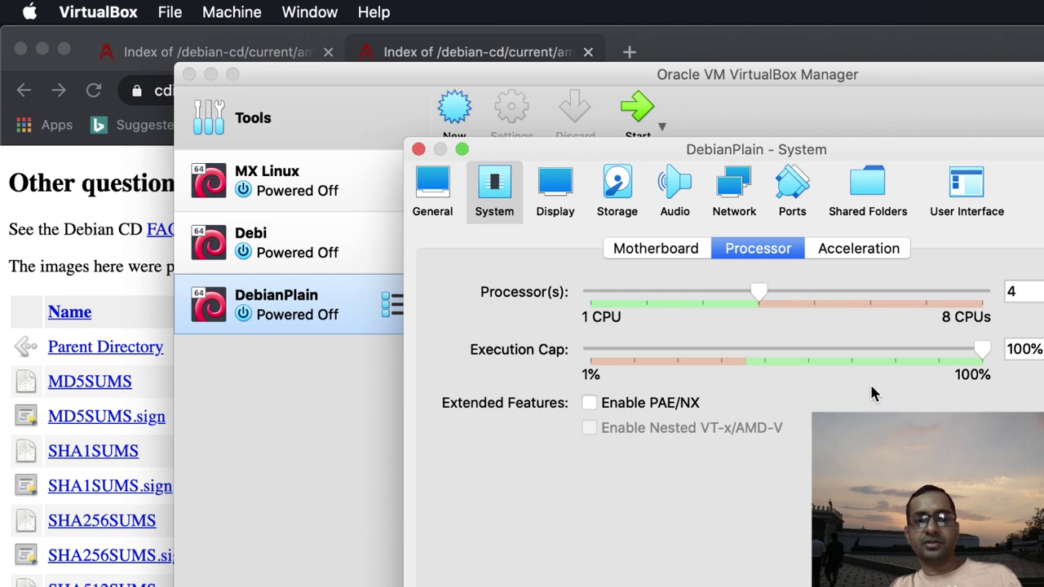
Step: Review the acceleration options and the base memory setting of DebianPlain
left_click(867, 255)
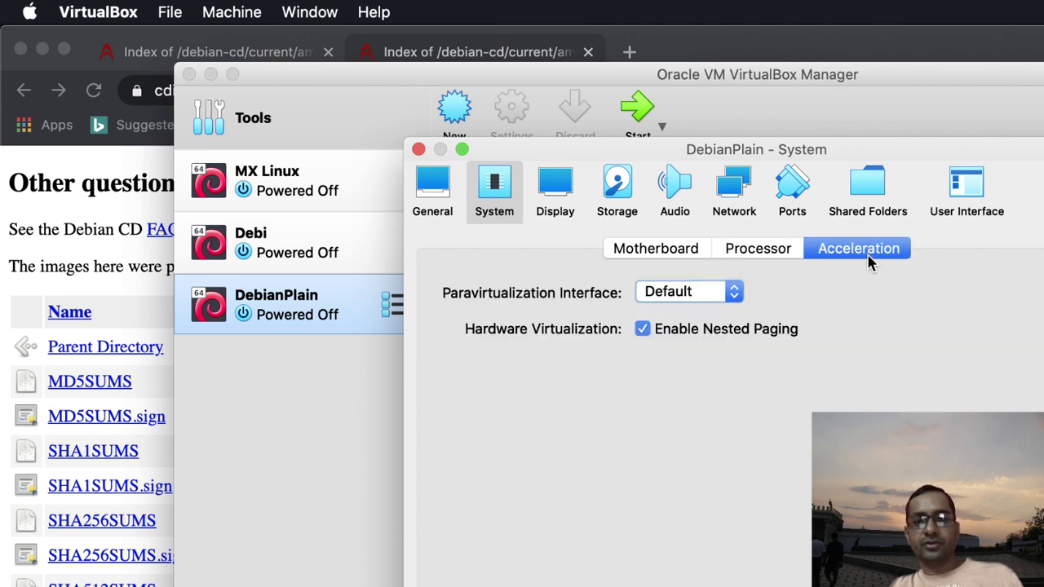
left_click(659, 253)
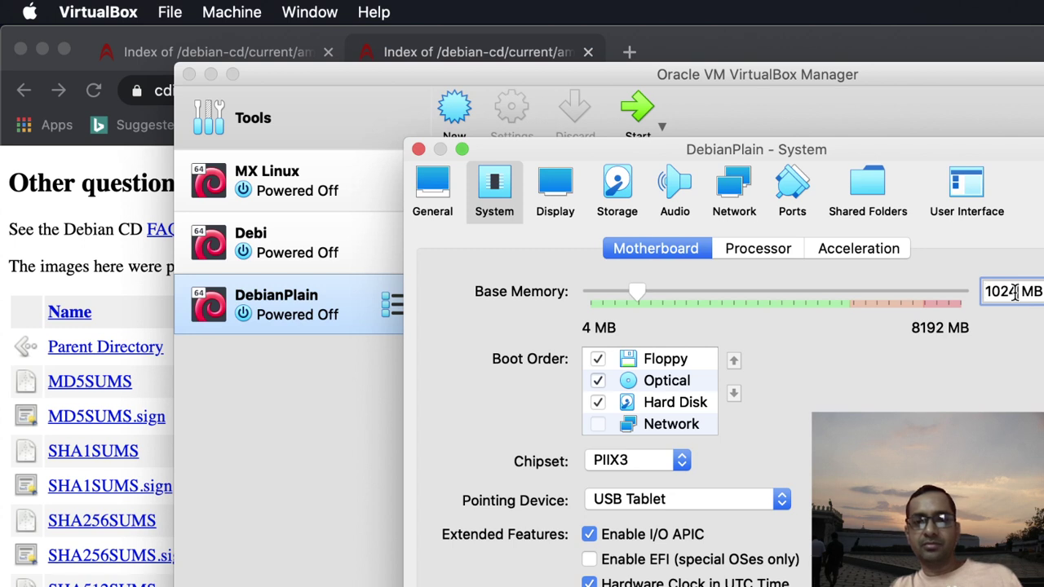
left_click_drag(1017, 295, 956, 297)
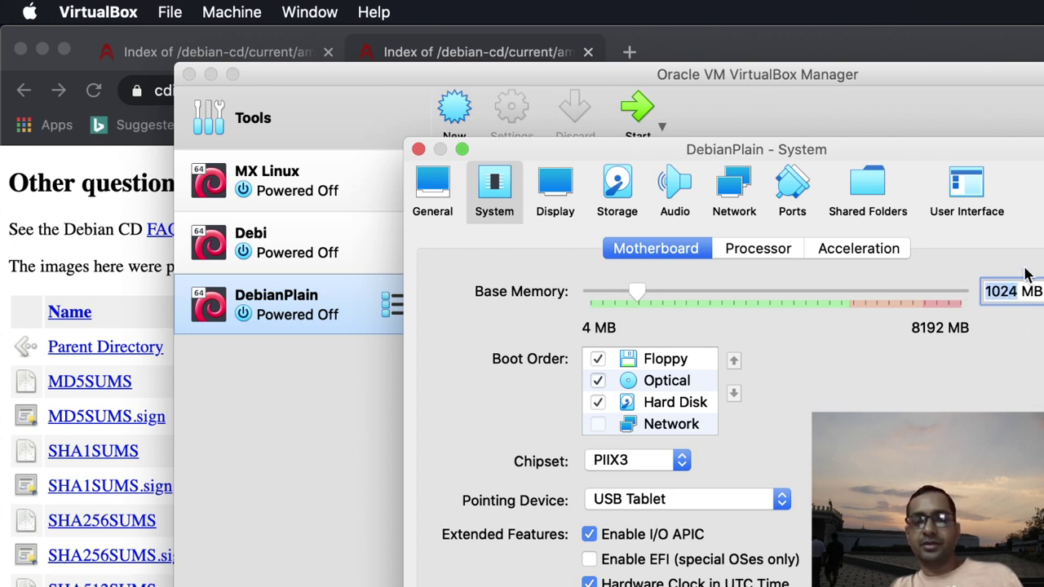
left_click(1041, 292)
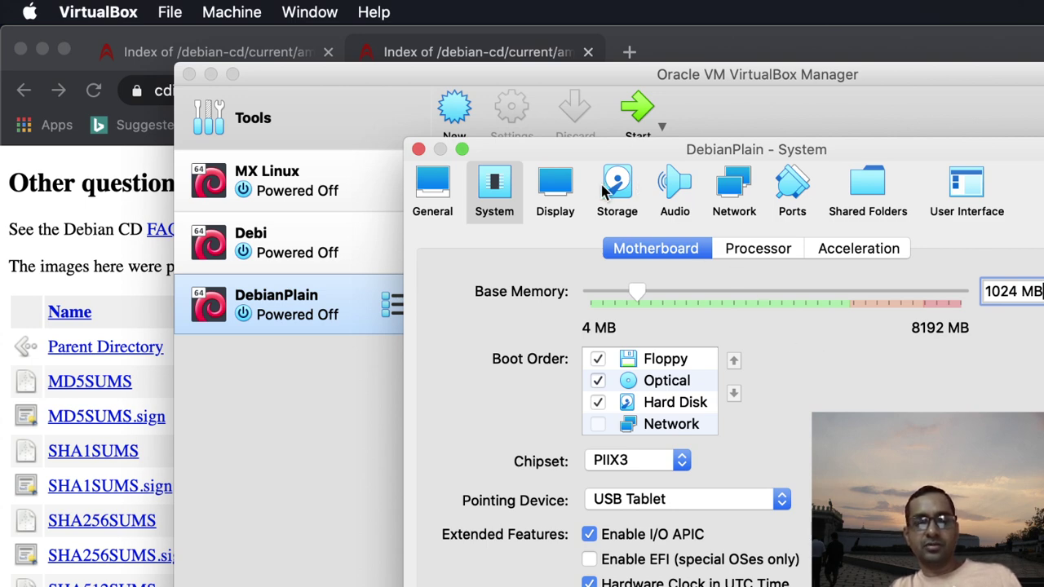
Step: Accept the system settings and attach the Debian 10.7.0 amd64 Xfce CD-1 ISO from Downloads to DebianPlain's empty IDE optical drive
key("Return")
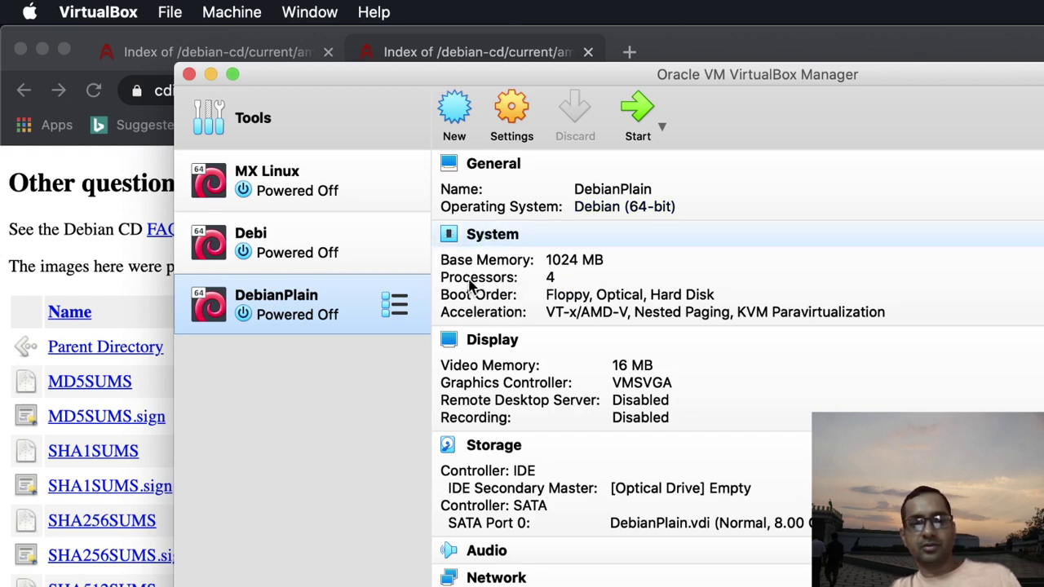
left_click(490, 449)
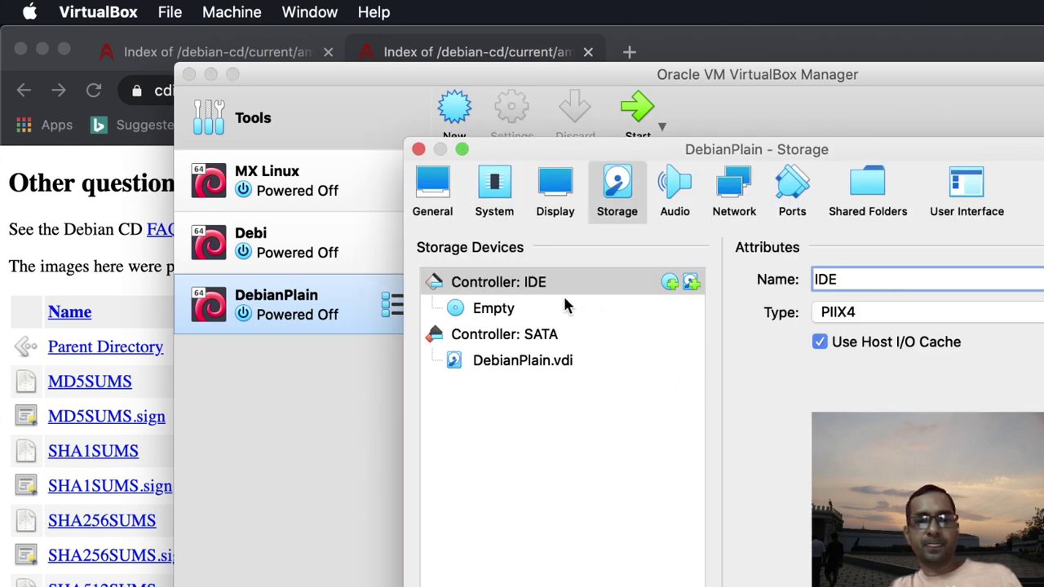
left_click(477, 315)
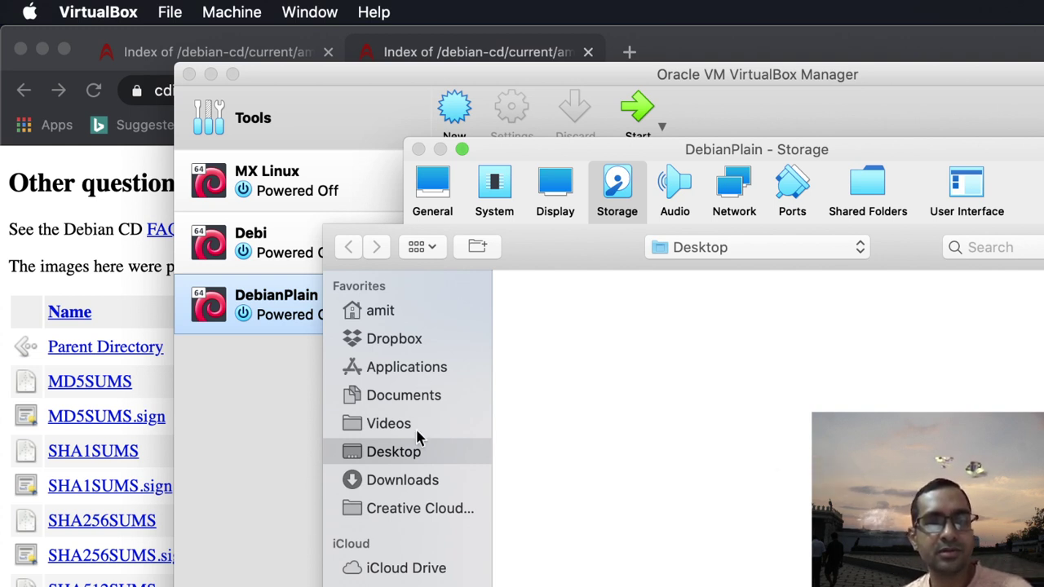
left_click(411, 486)
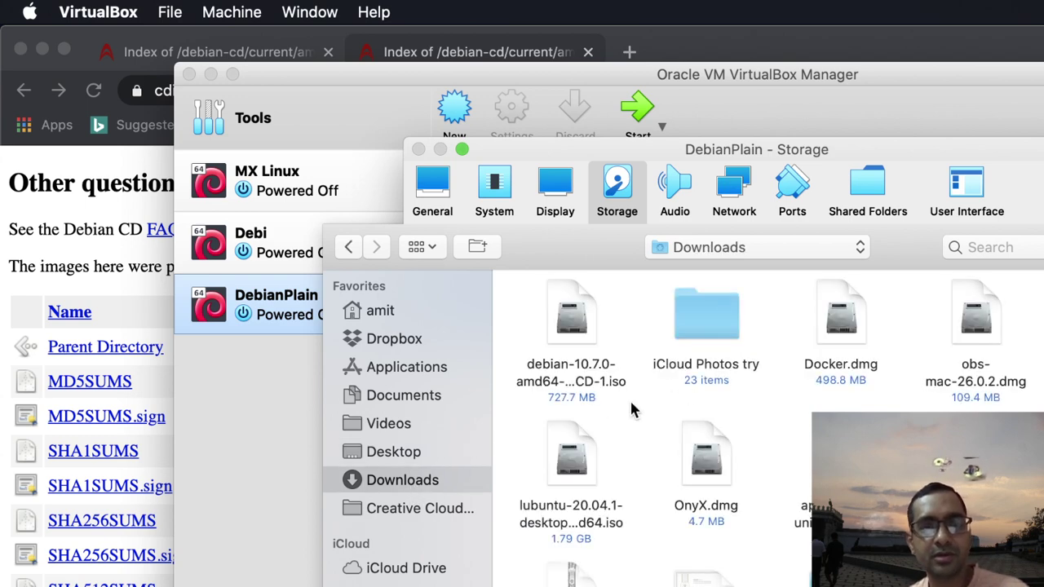
left_click(563, 326)
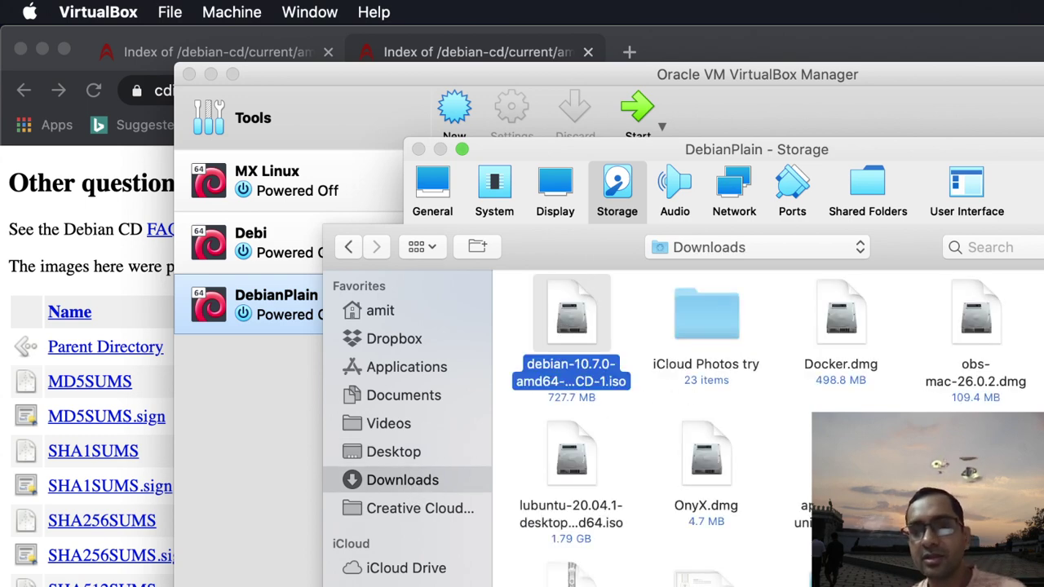
key("Return")
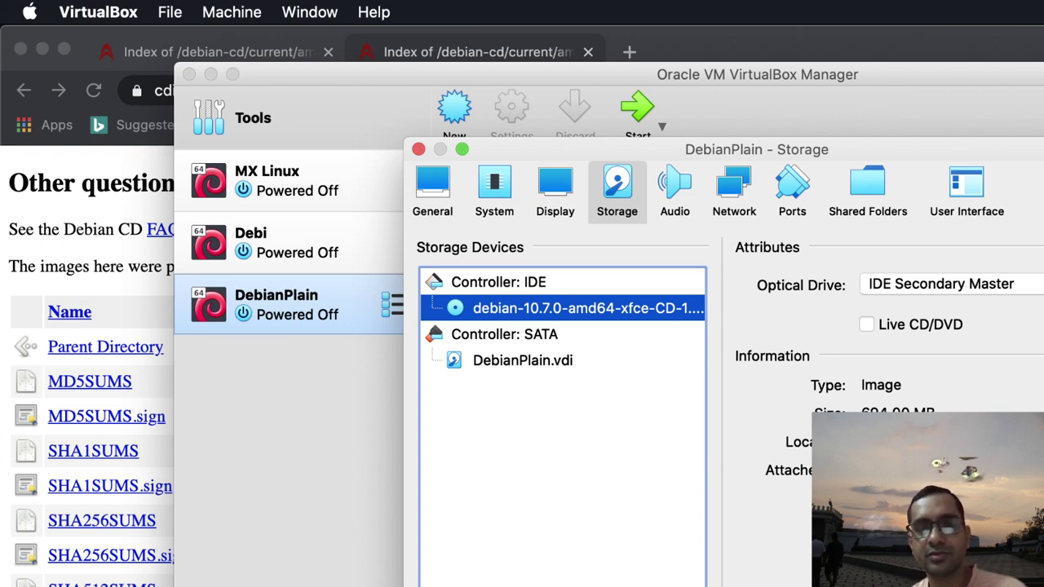
left_click(897, 410)
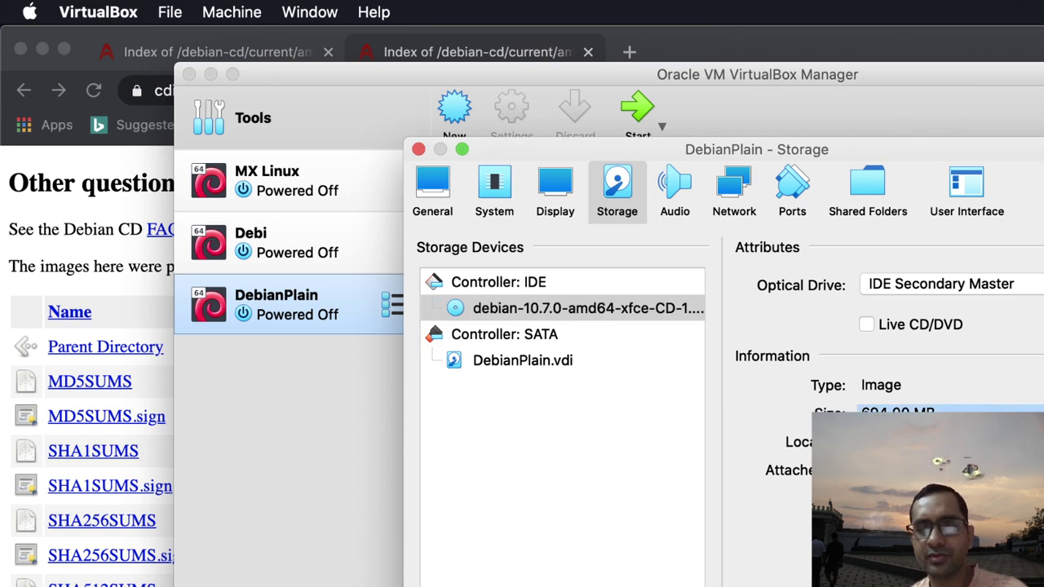
key("Return")
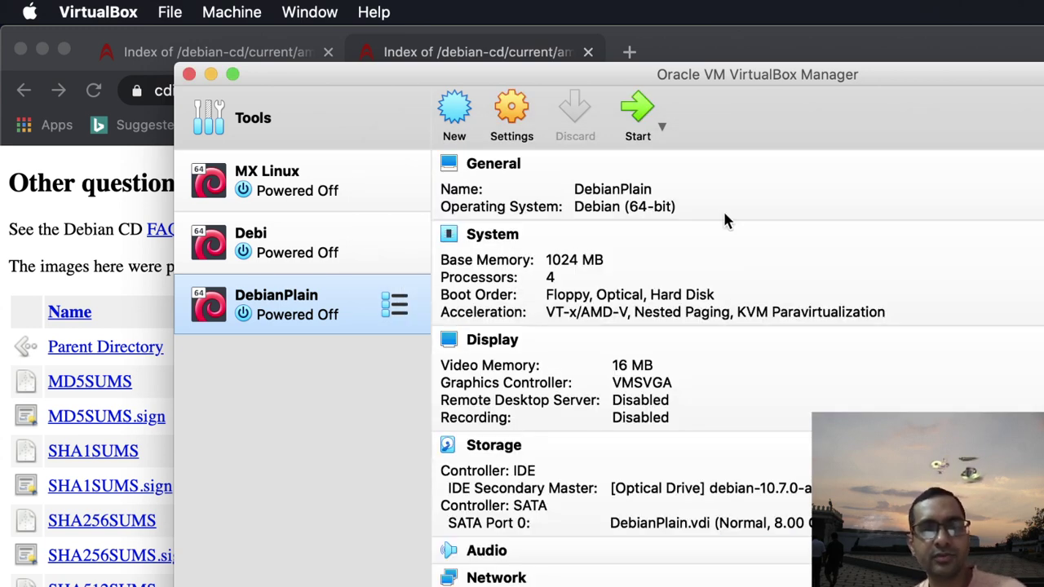
Step: Start the DebianPlain virtual machine using the Debian 10.7.0 installation image as its start-up disk
left_click(650, 120)
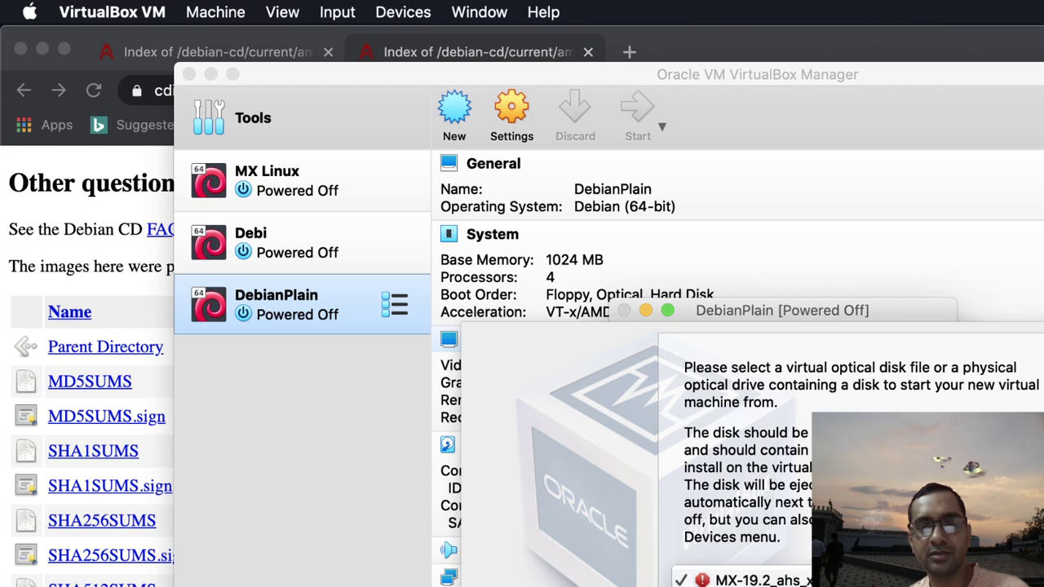
key("Down")
key("Return")
key("Return")
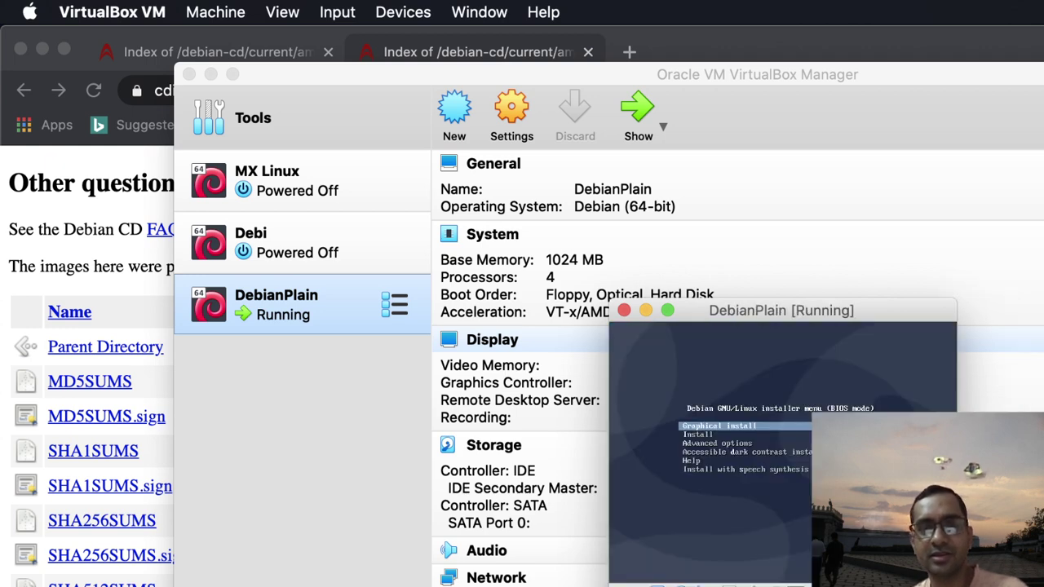
Step: Launch the Graphical install in the Debian installer and minimise the VirtualBox Manager and browser windows
key("Return")
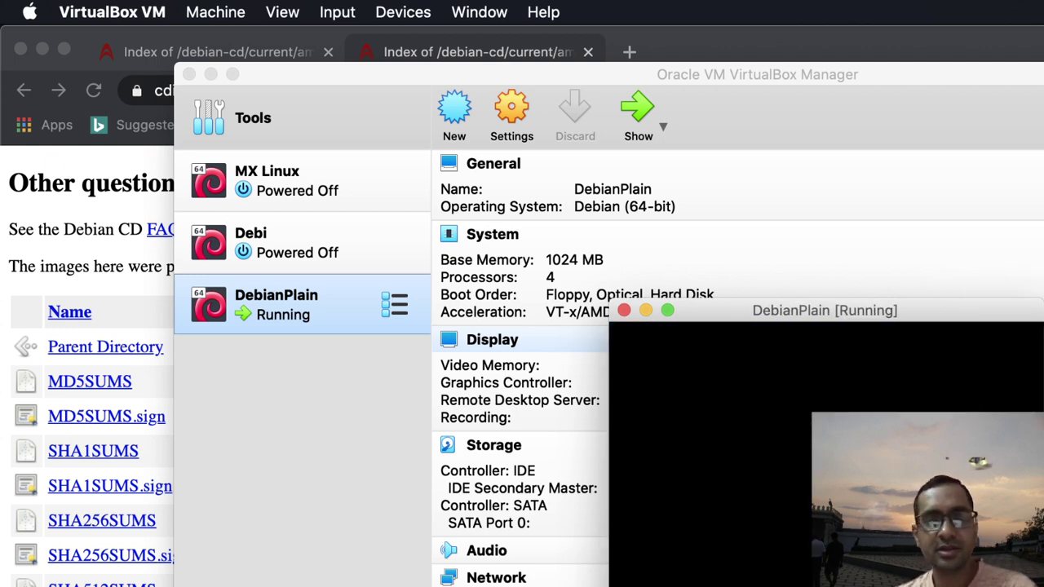
left_click(210, 75)
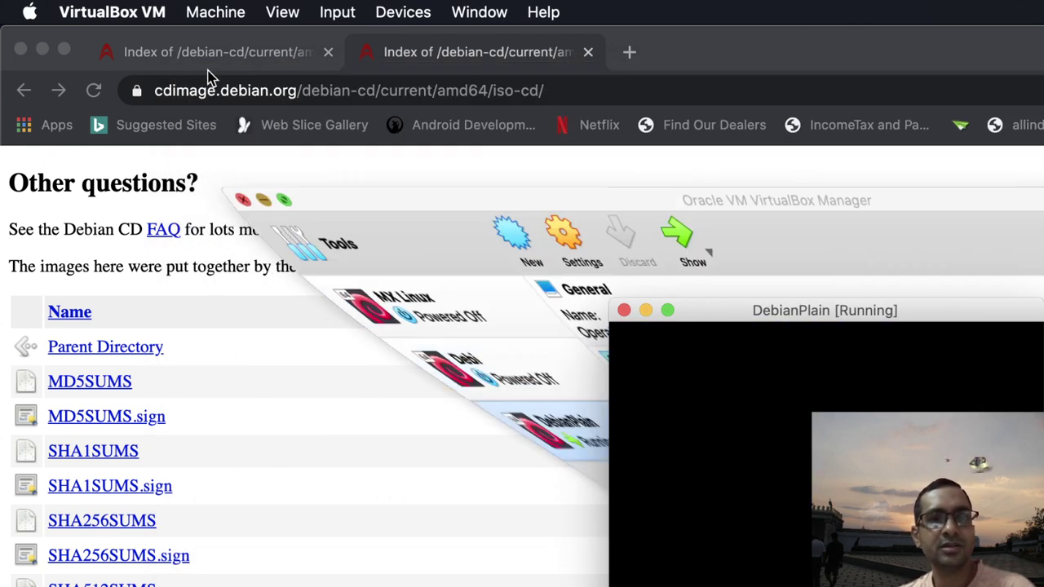
left_click(42, 50)
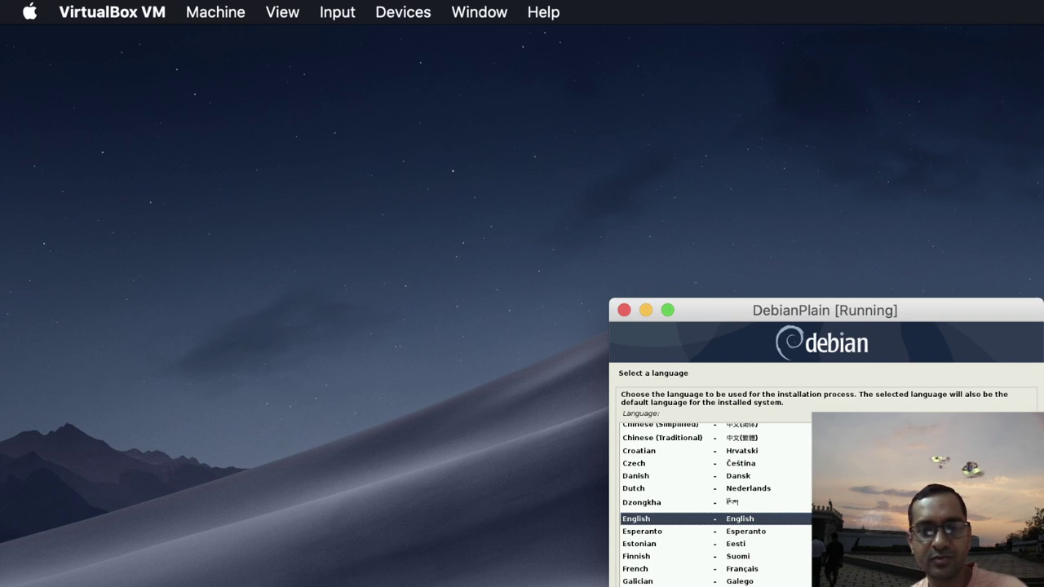
Step: Choose English as the installation language and India as the location in the Debian installer
key("Return")
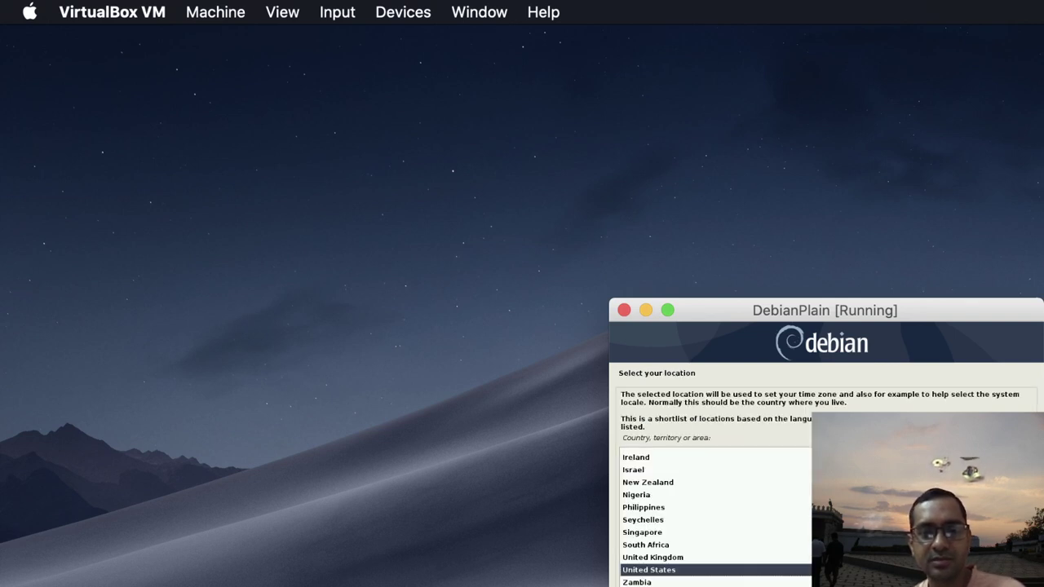
scroll(723, 490, "up", 3)
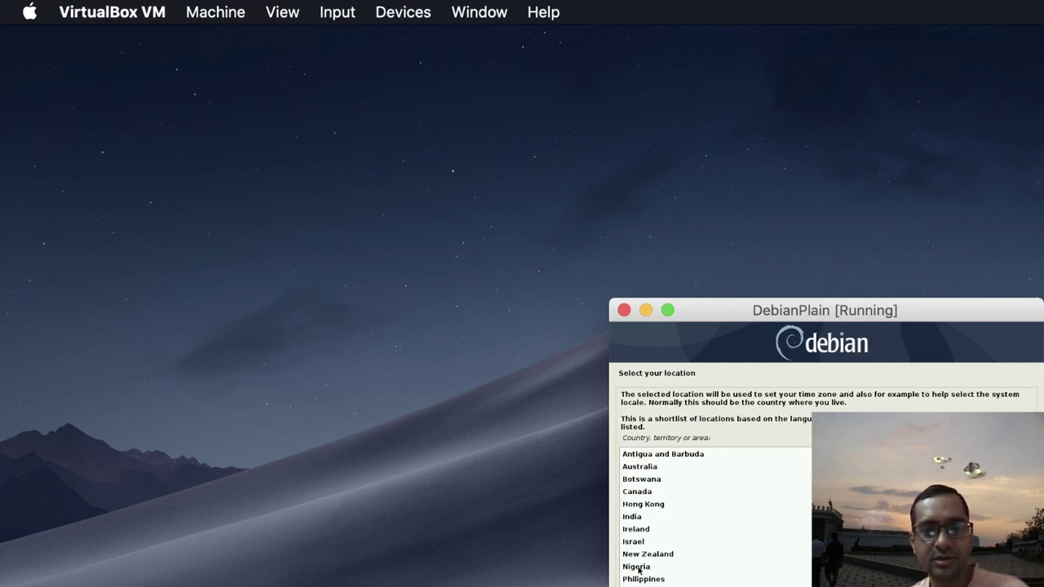
left_click(638, 519)
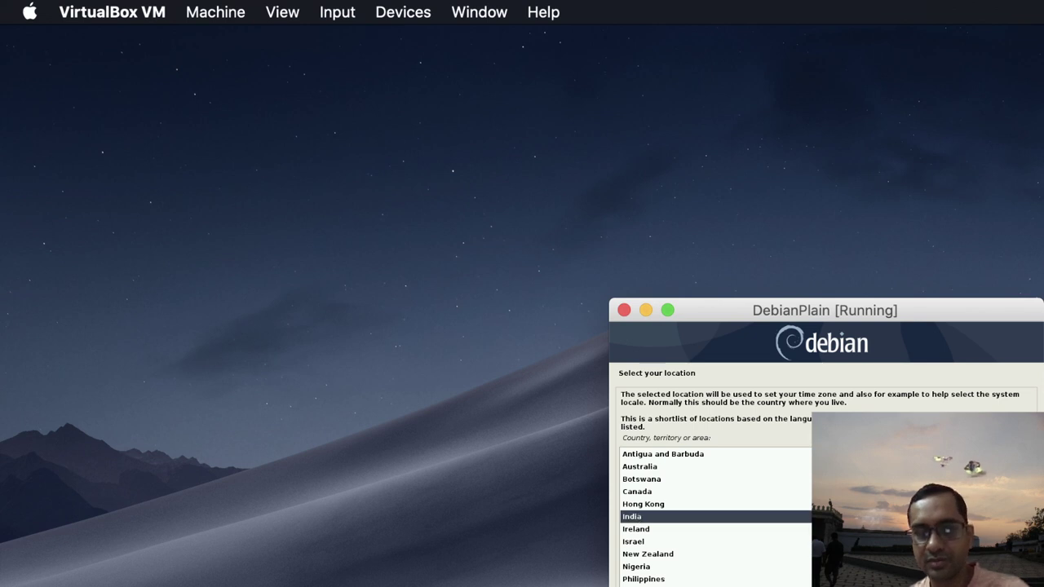
key("Return")
key("Return")
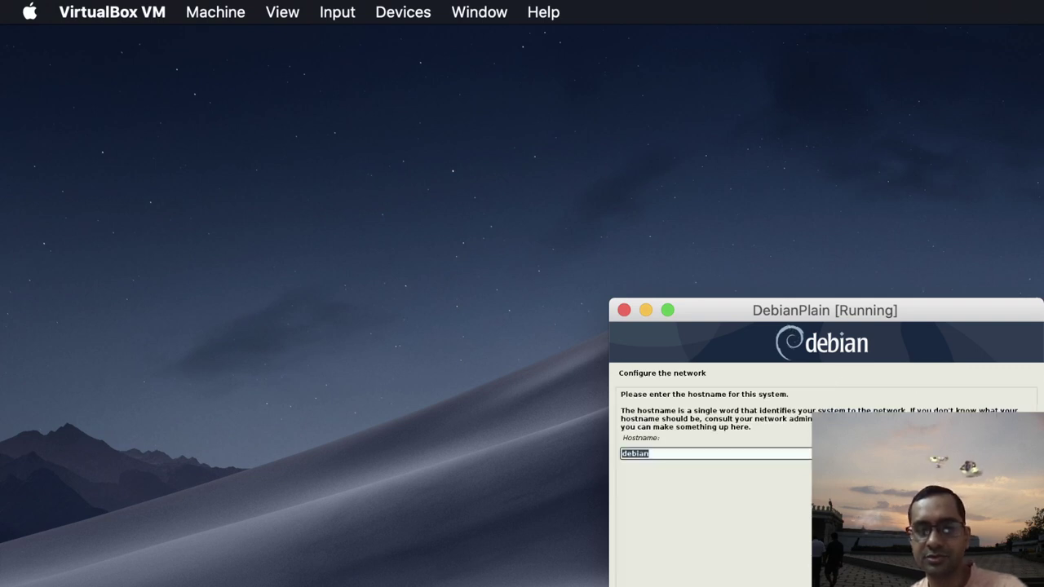
Step: Configure the network with the hostname debian and the domain name homepc
key("Return")
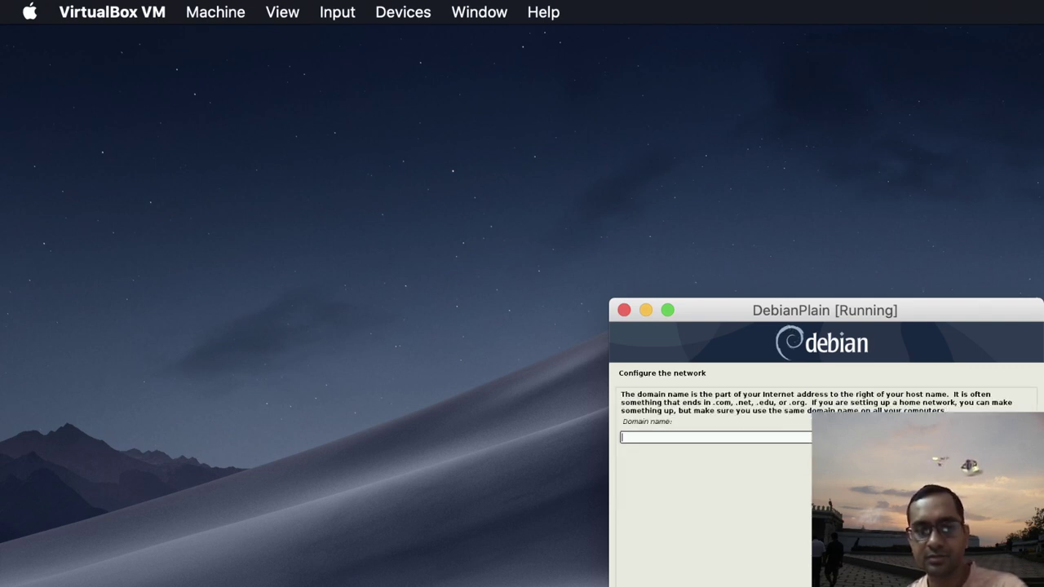
type("h")
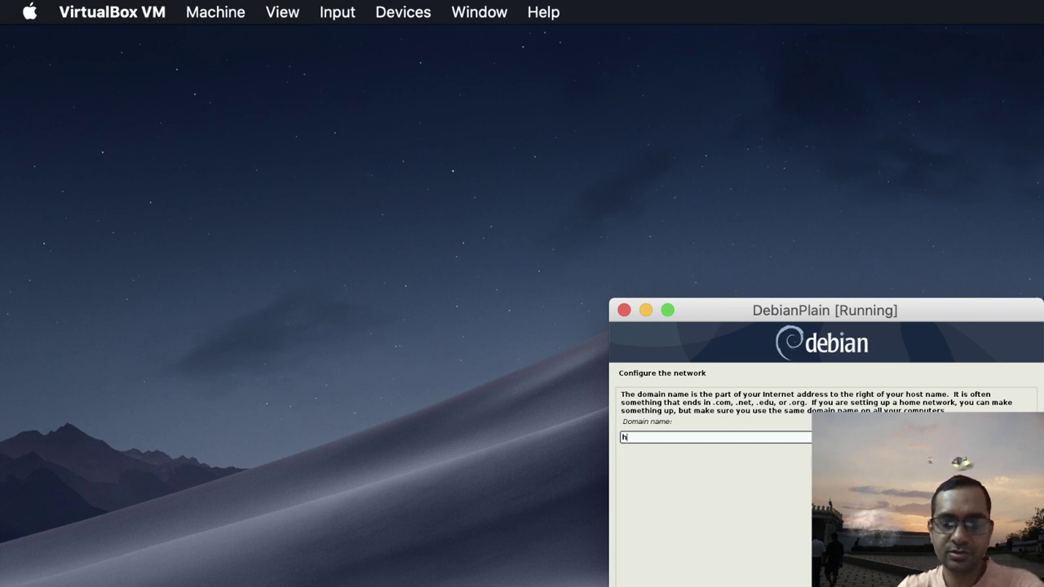
type("omepc")
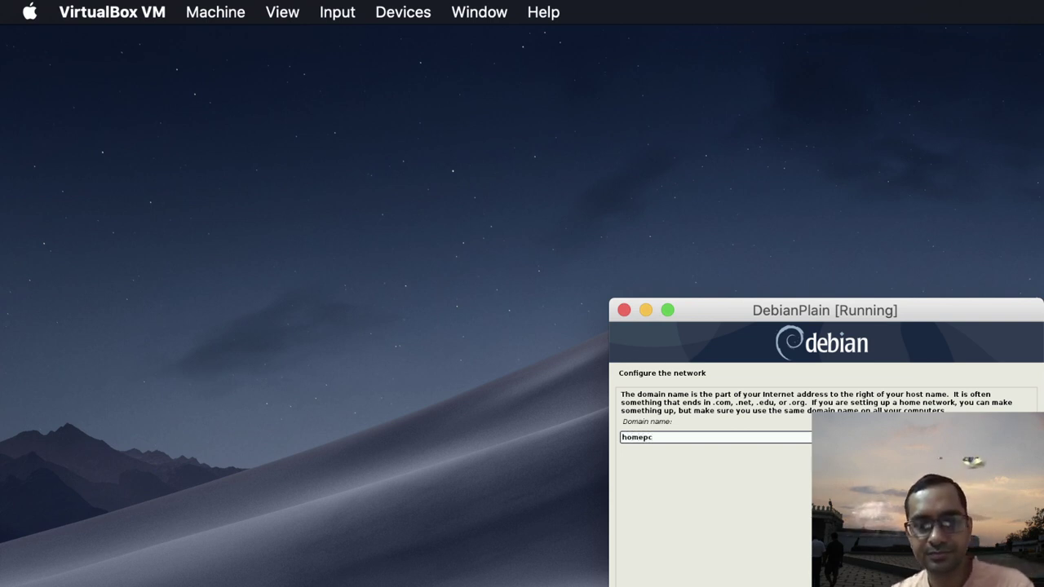
key("Return")
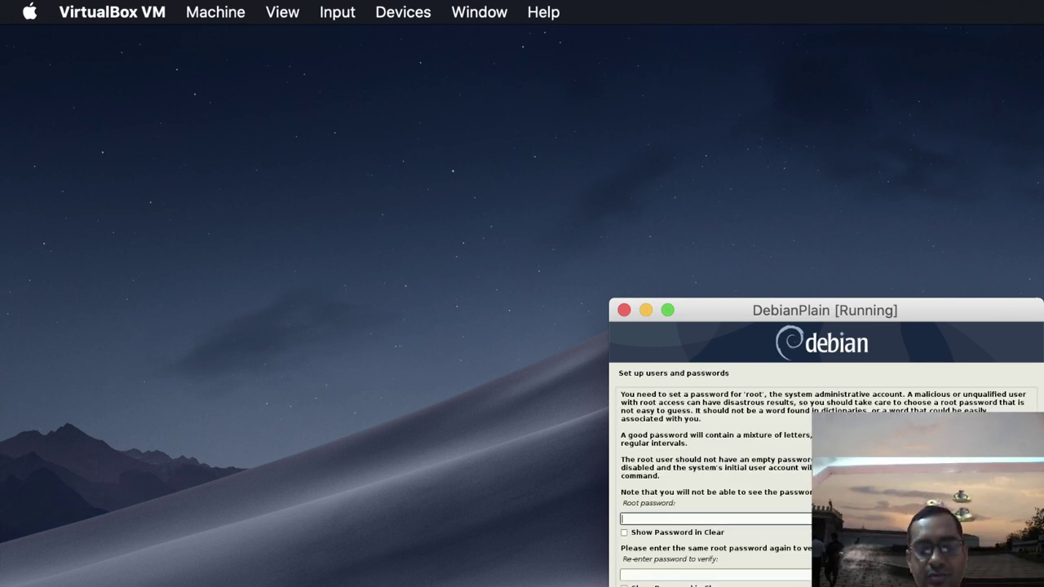
Step: Enter the root password, repeat it for verification and continue to the user account setup
type("********")
key("Tab")
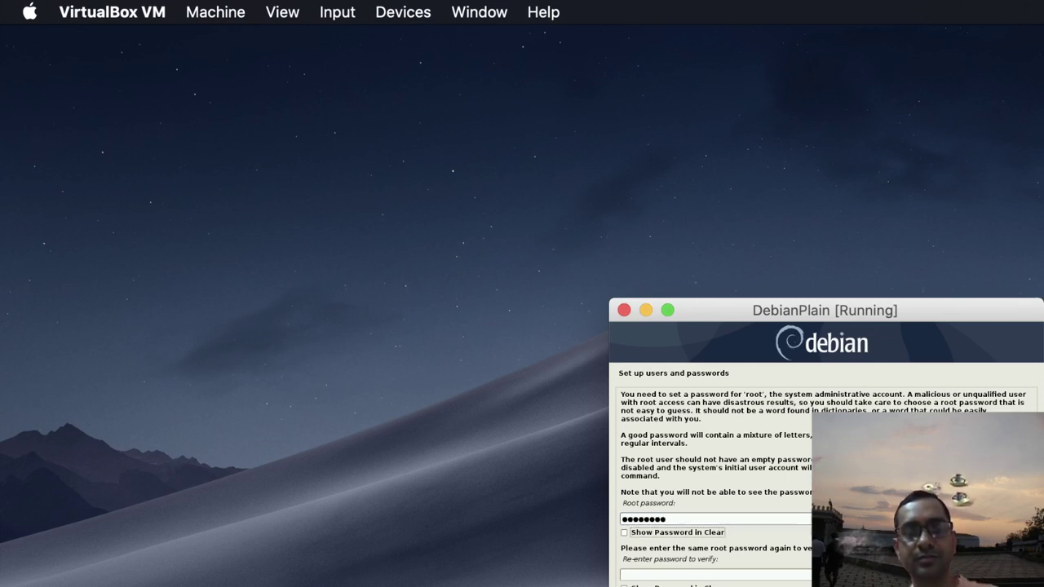
key("Tab")
type("********")
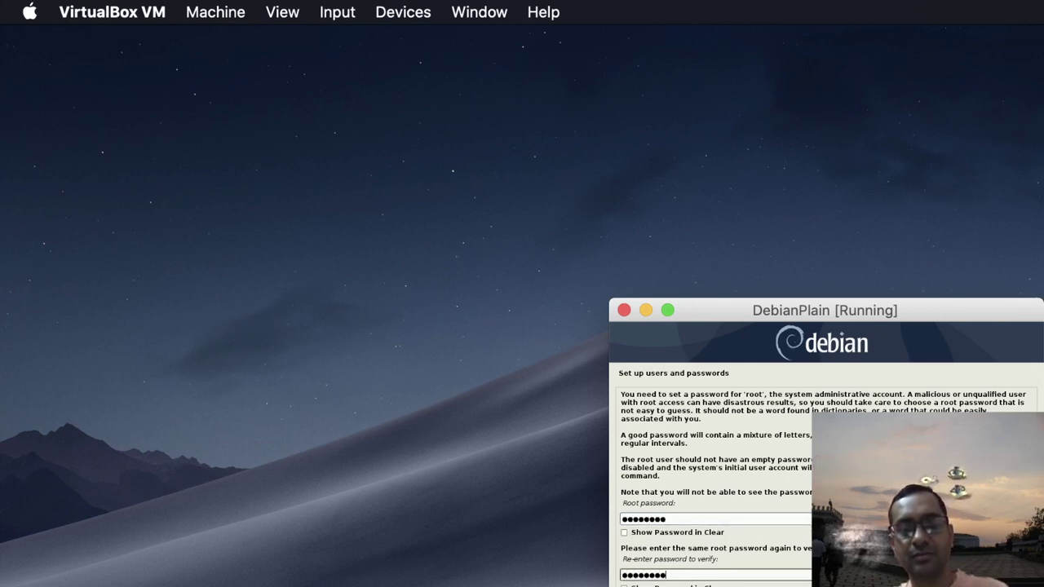
key("Return")
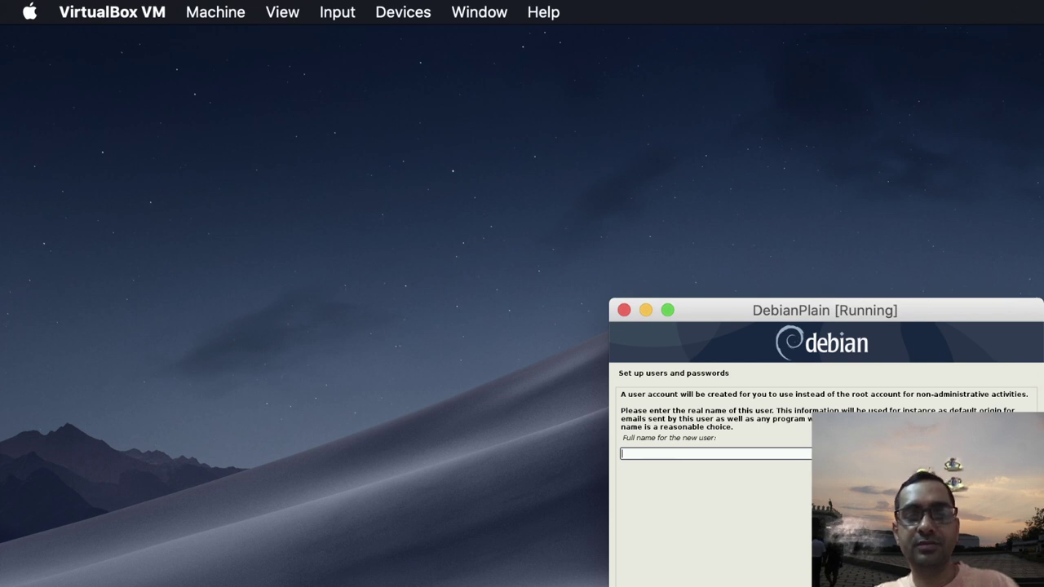
Step: Enter the new user's full name and accept the suggested username for the account
type("deb")
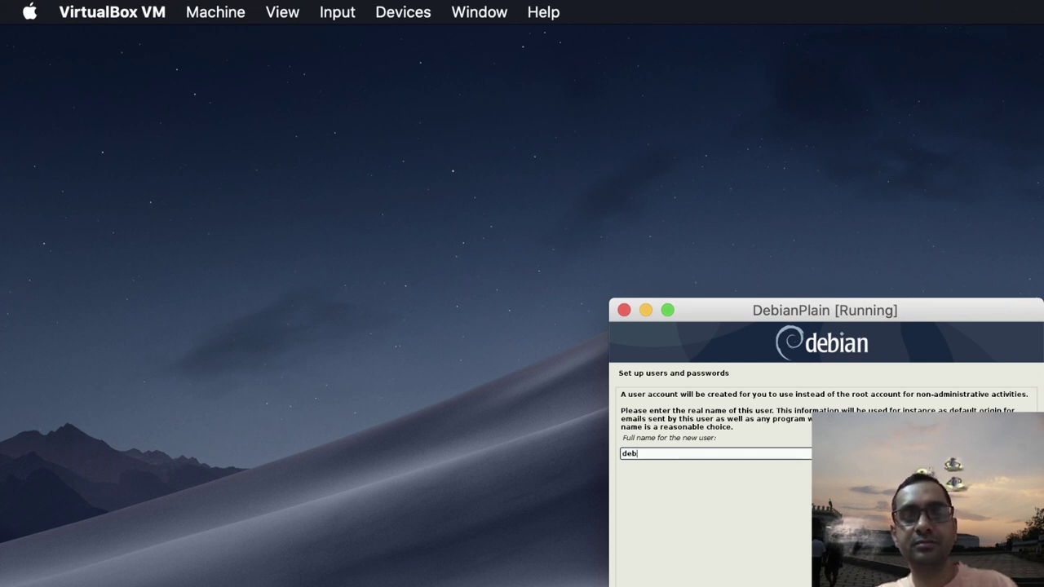
key("BackSpace")
type("v")
key("Return")
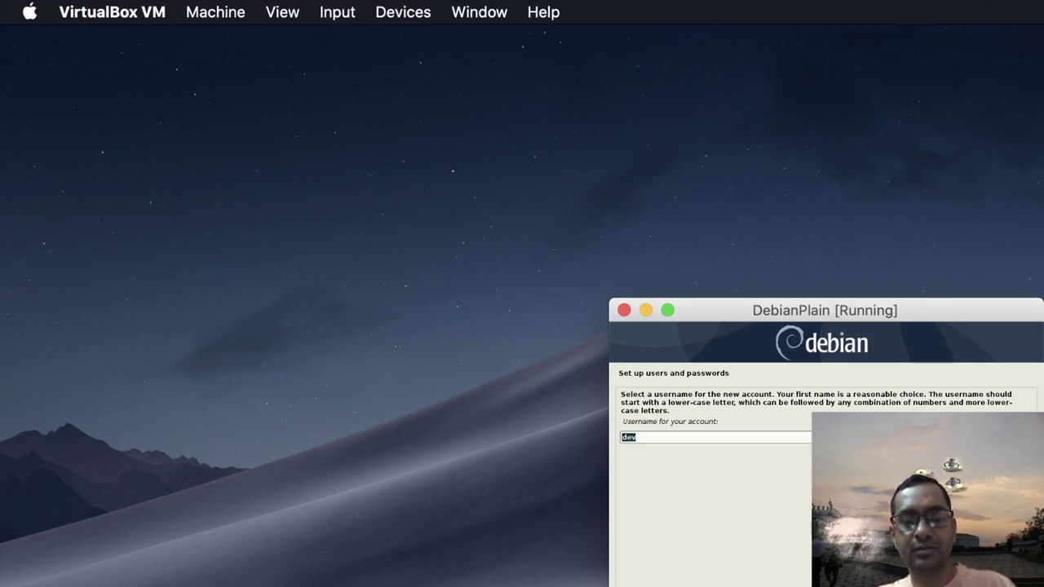
key("Return")
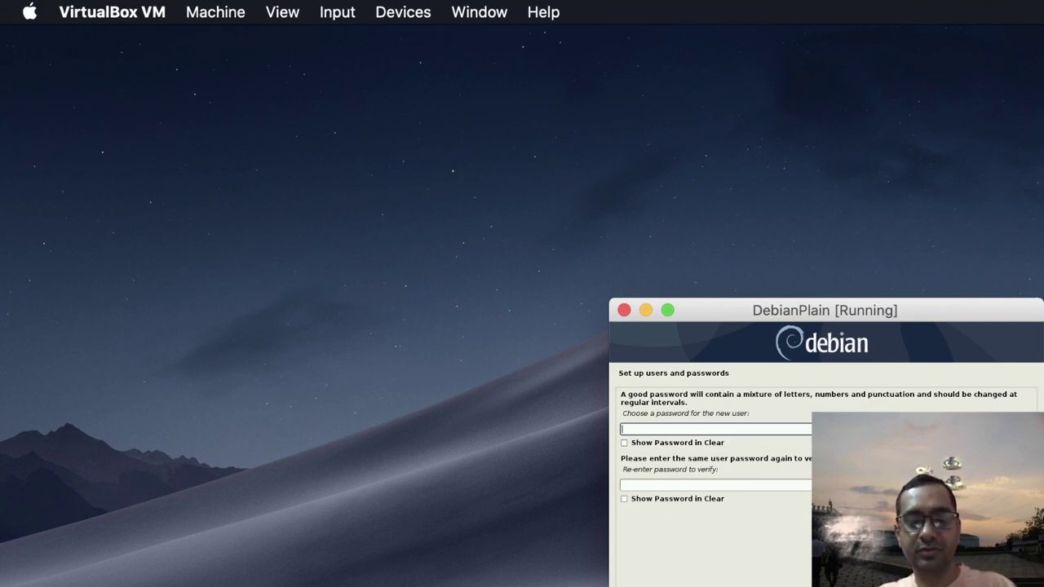
Step: Enter the new user's account password, repeat it for verification and continue the installation
type("password")
key("Tab")
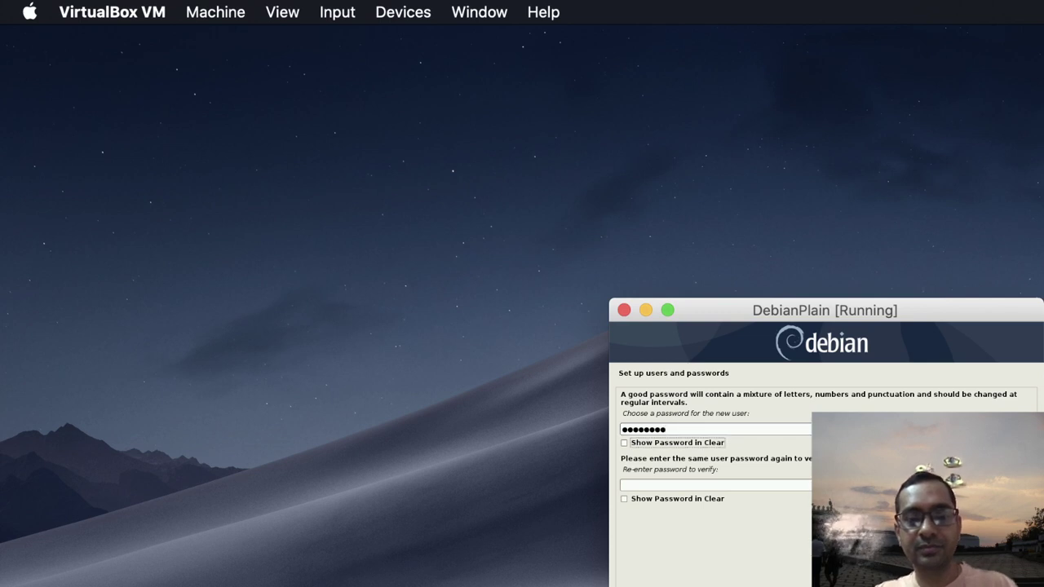
key("Tab")
type("password")
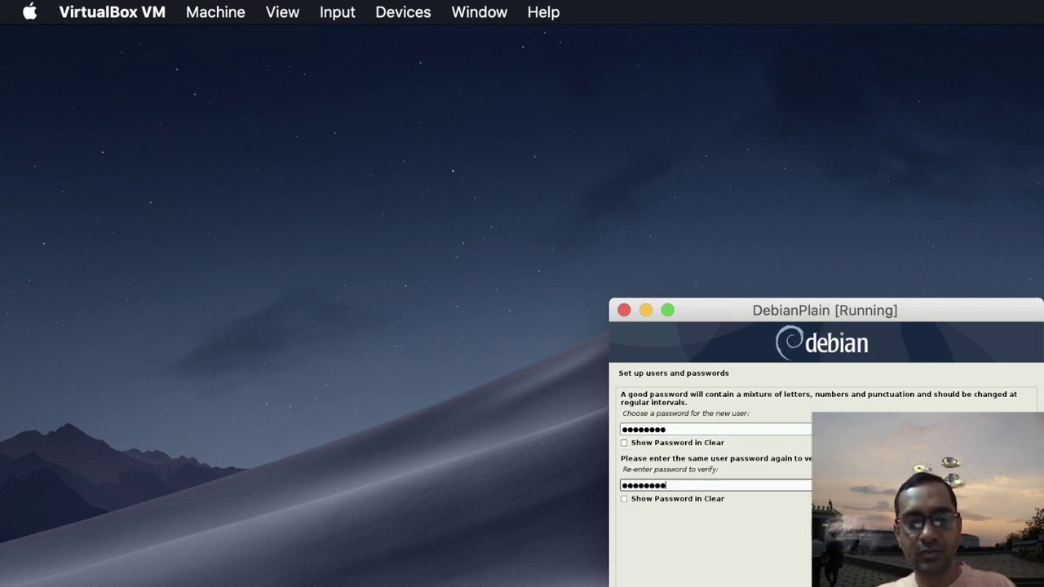
key("Return")
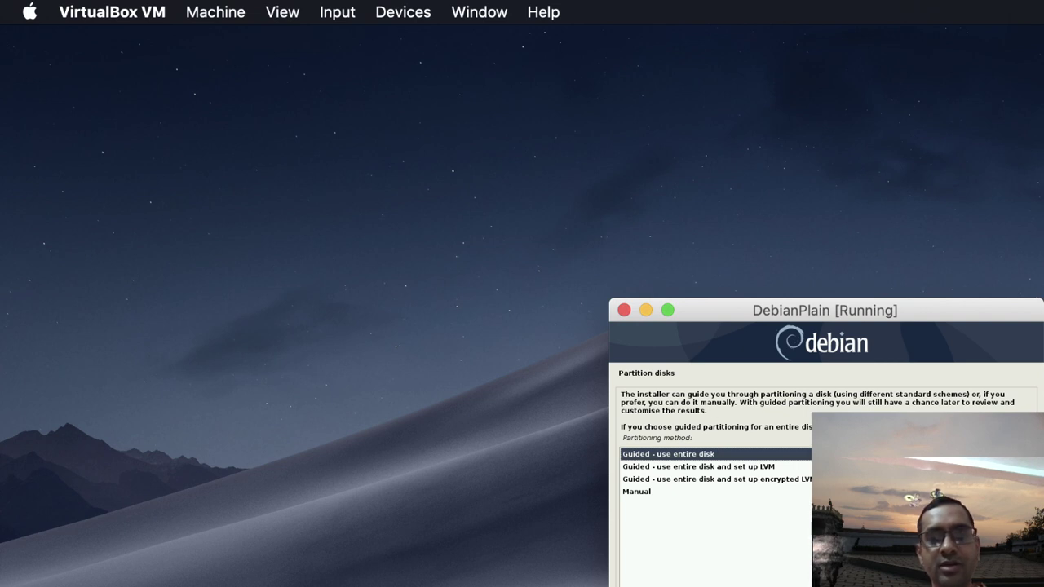
Step: Set up guided partitioning using the entire SCSI3 (0,0,0) (sda) disk with all files in one partition
key("Return")
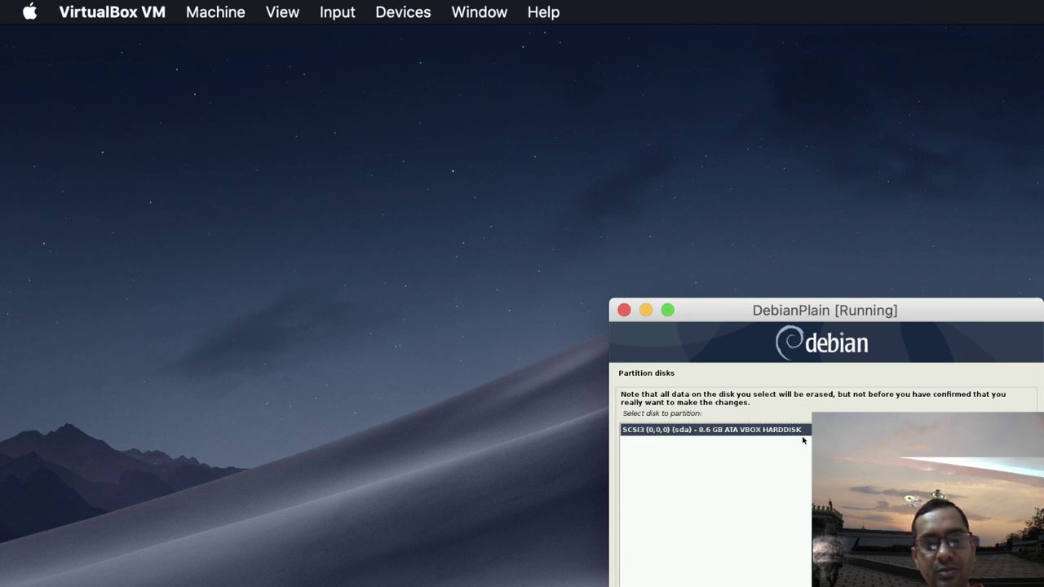
key("Return")
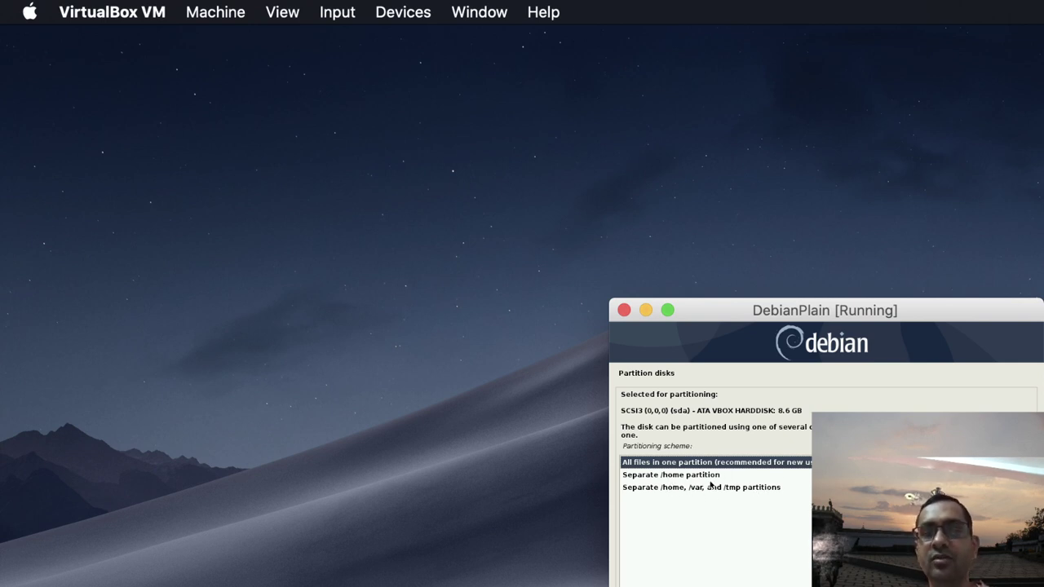
left_click(684, 477)
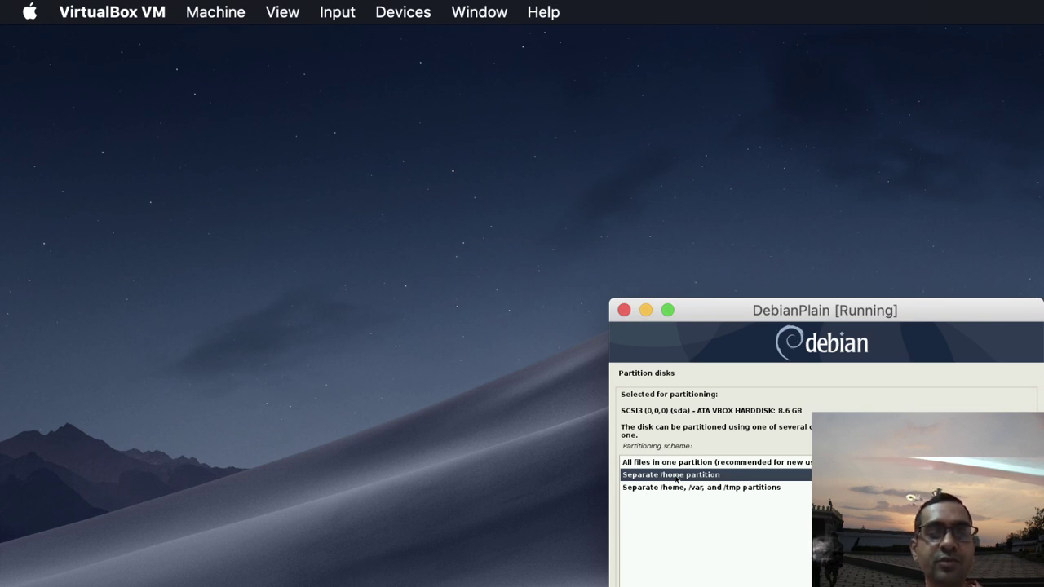
left_click(721, 465)
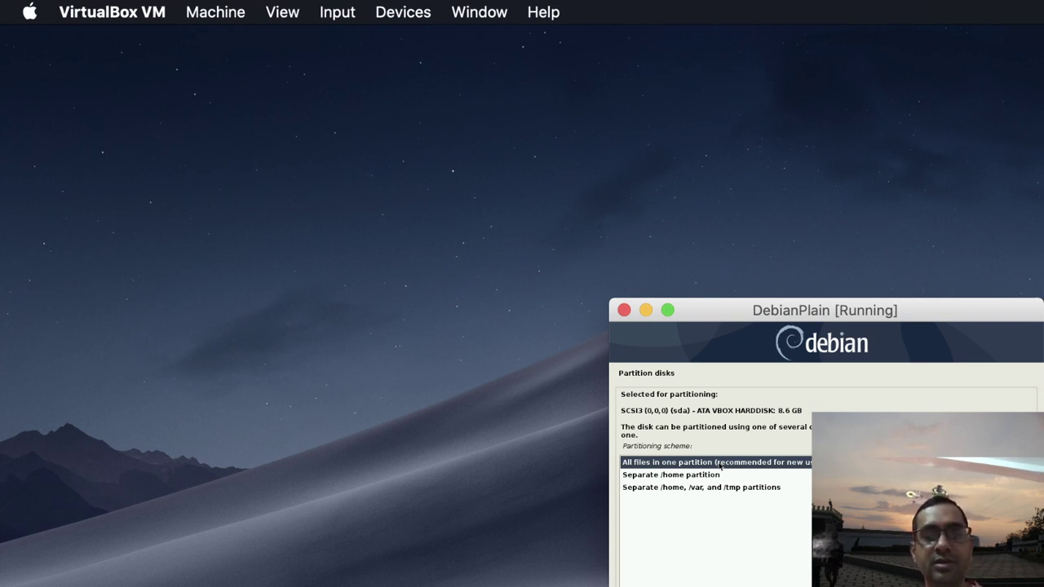
left_click(681, 481)
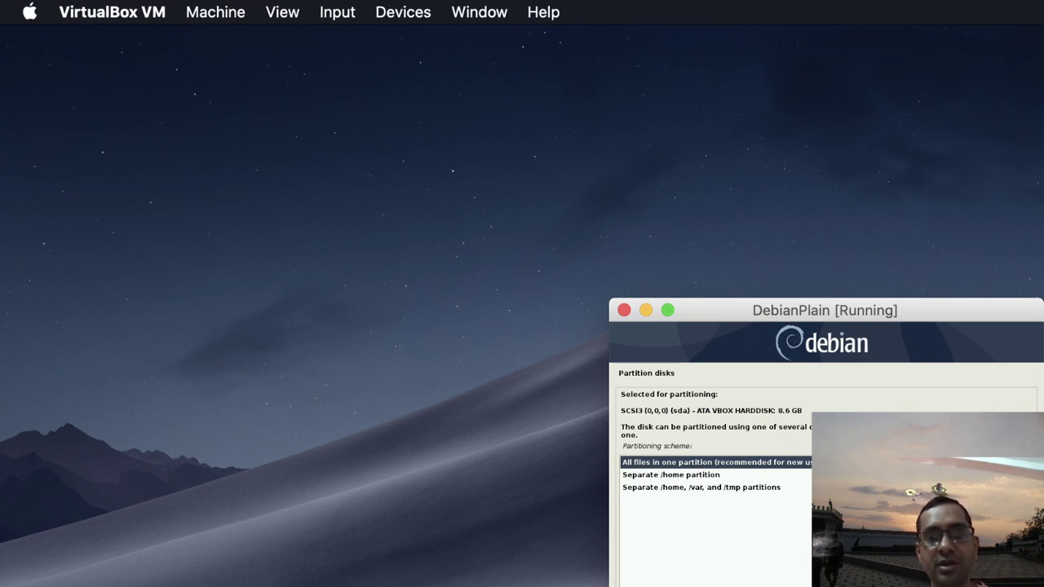
left_click(764, 490)
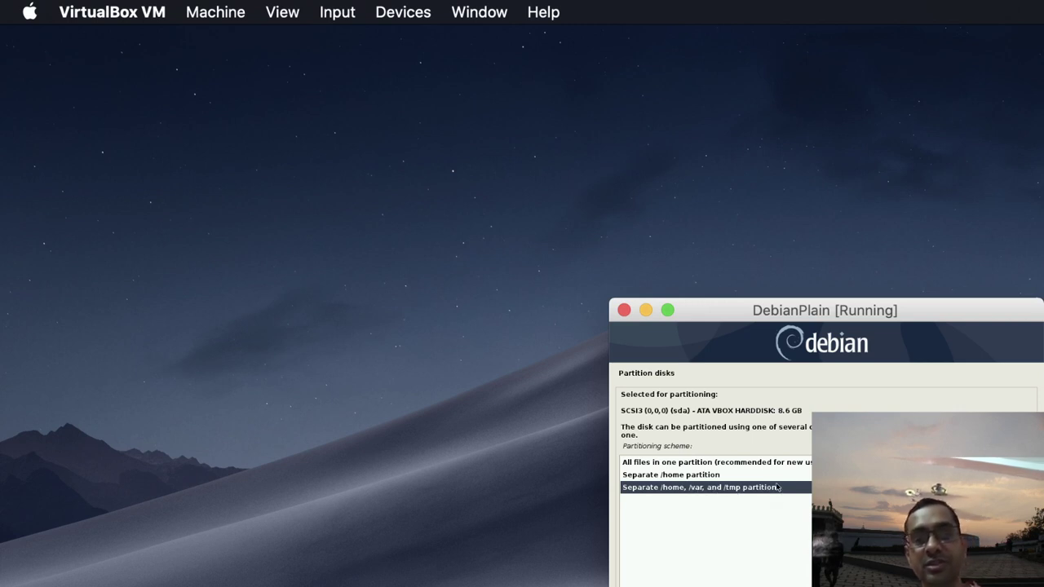
left_click(656, 479)
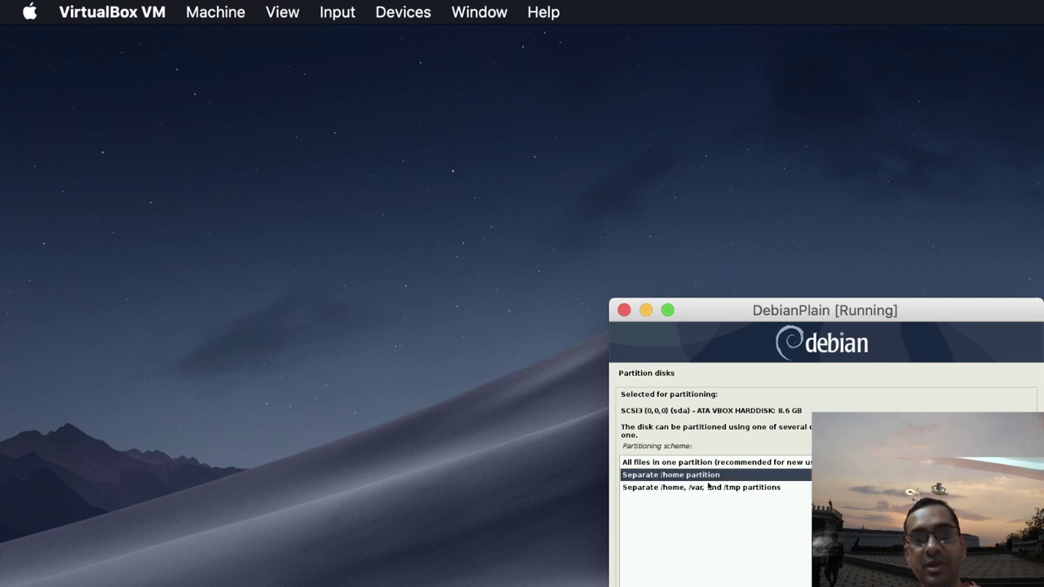
left_click(767, 462)
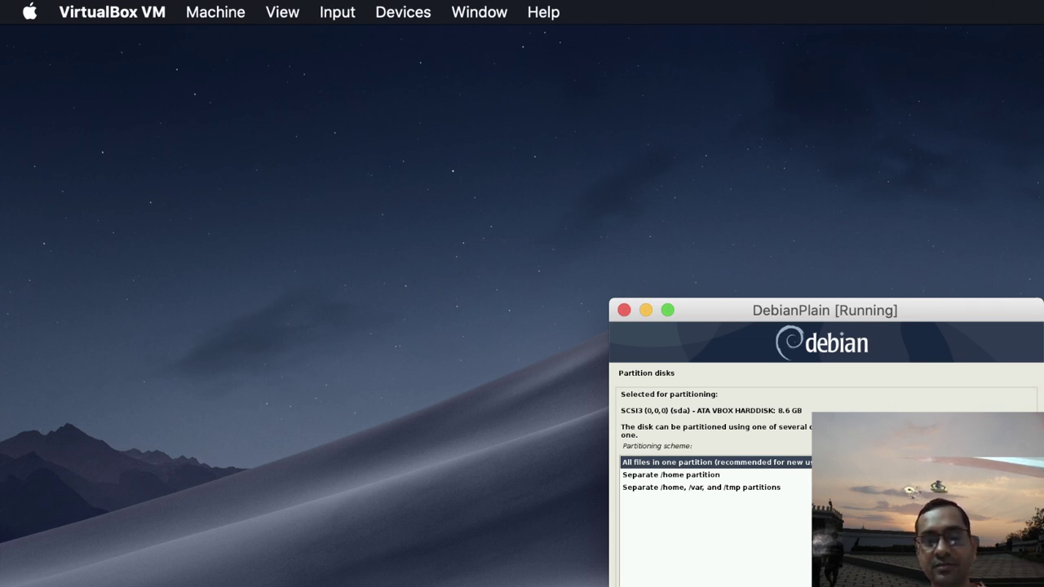
key("Return")
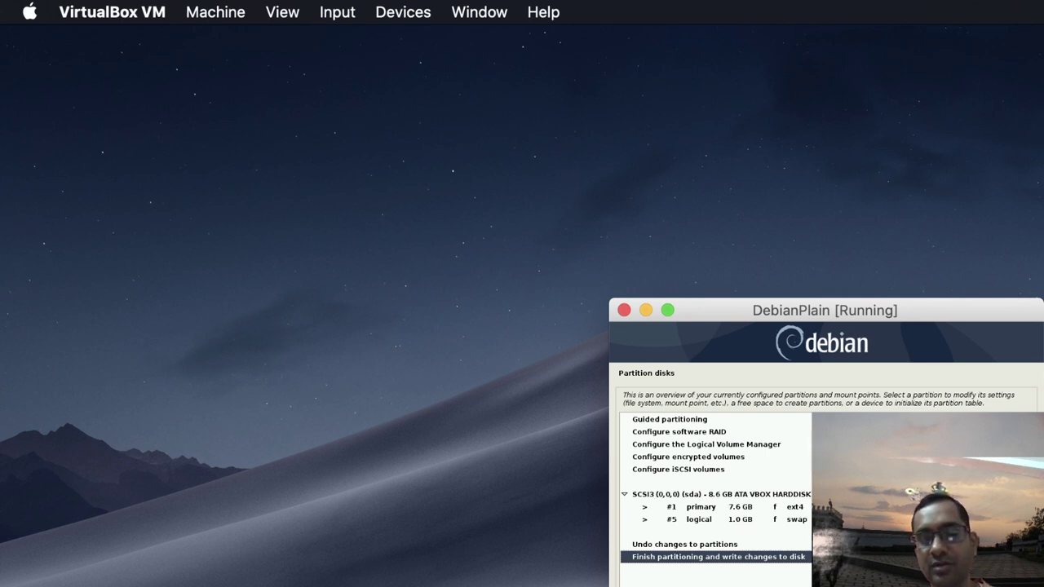
Step: Finish partitioning and confirm writing the changes to the disk
key("Return")
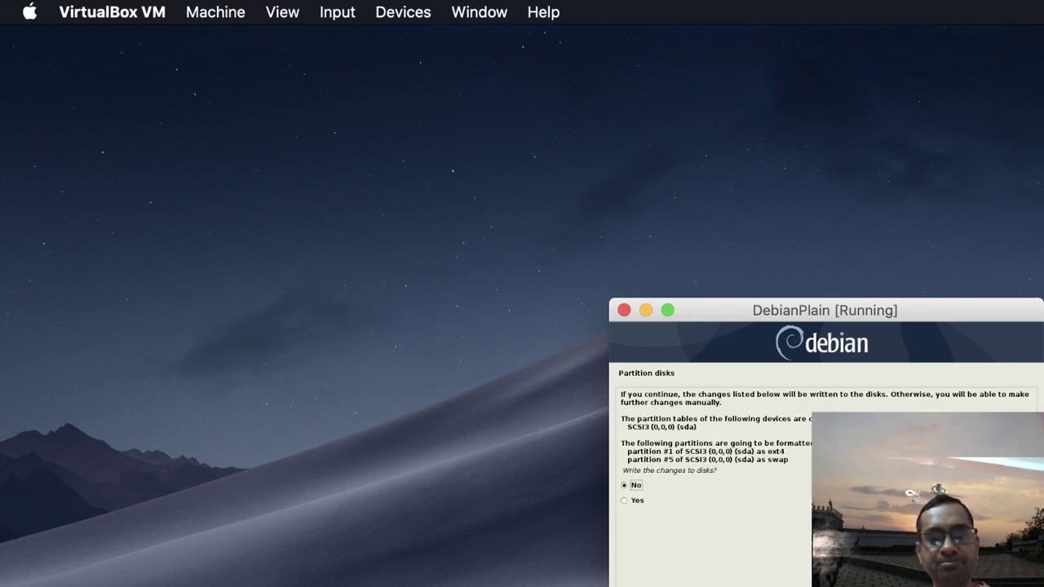
left_click(633, 501)
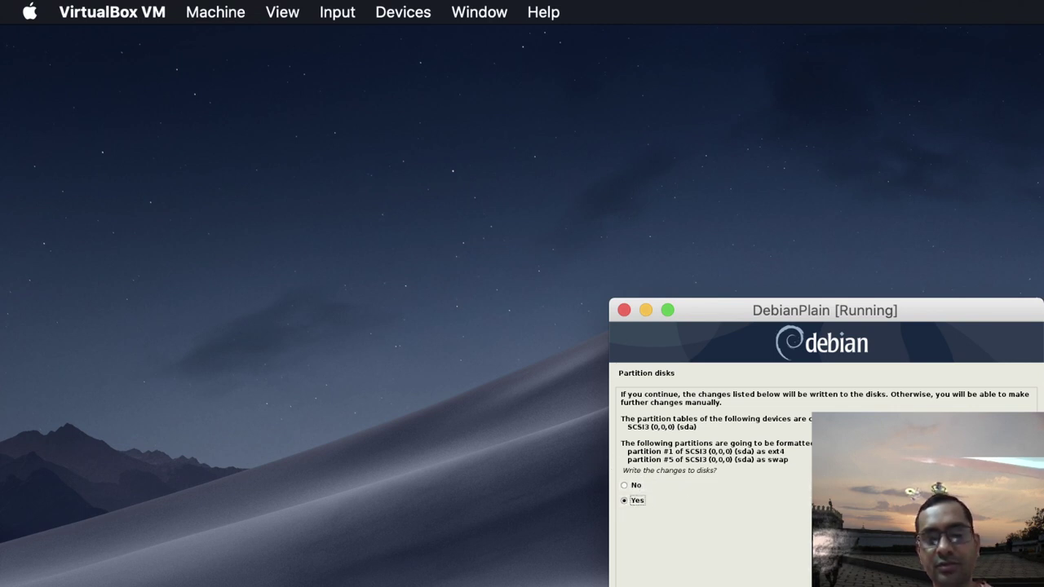
key("Return")
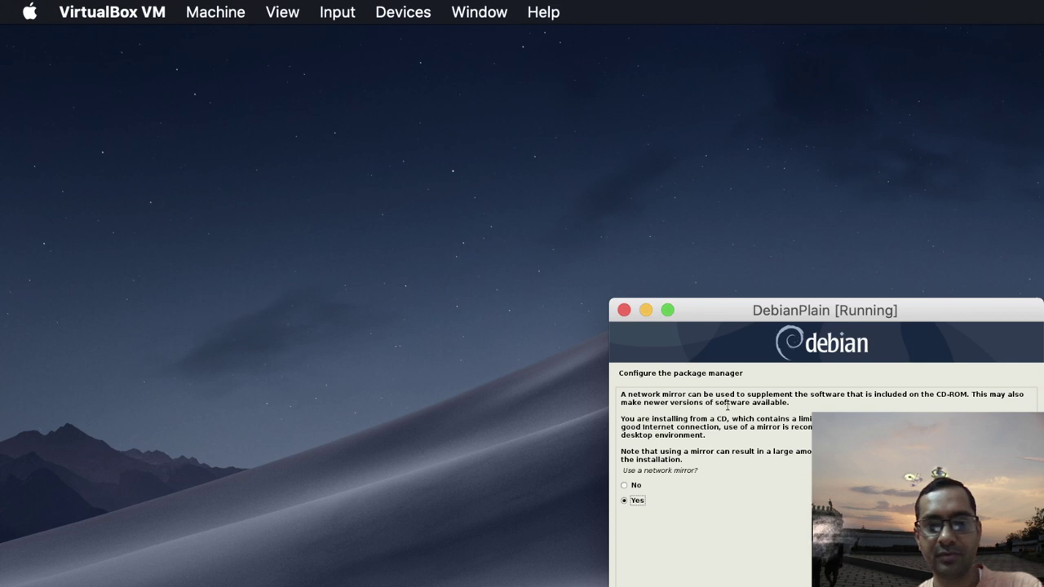
Step: Continue without a network mirror and decline participation in the package usage survey
left_click(627, 486)
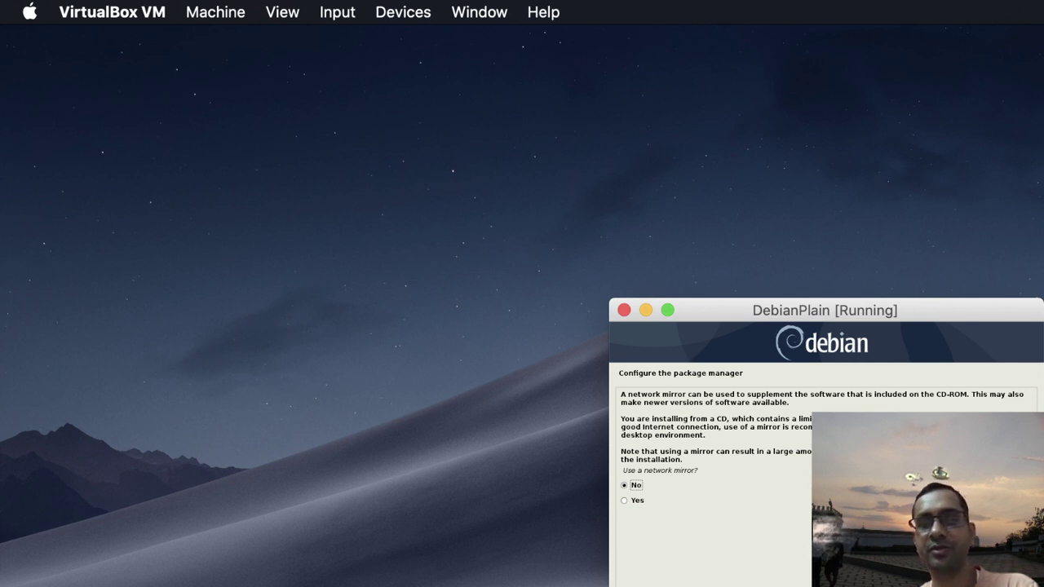
key("Return")
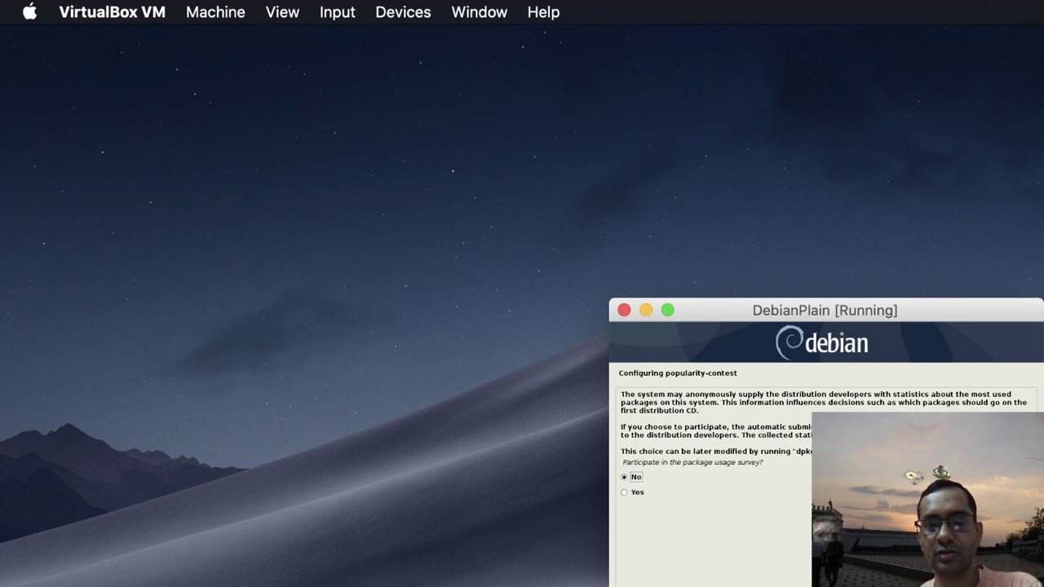
key("Return")
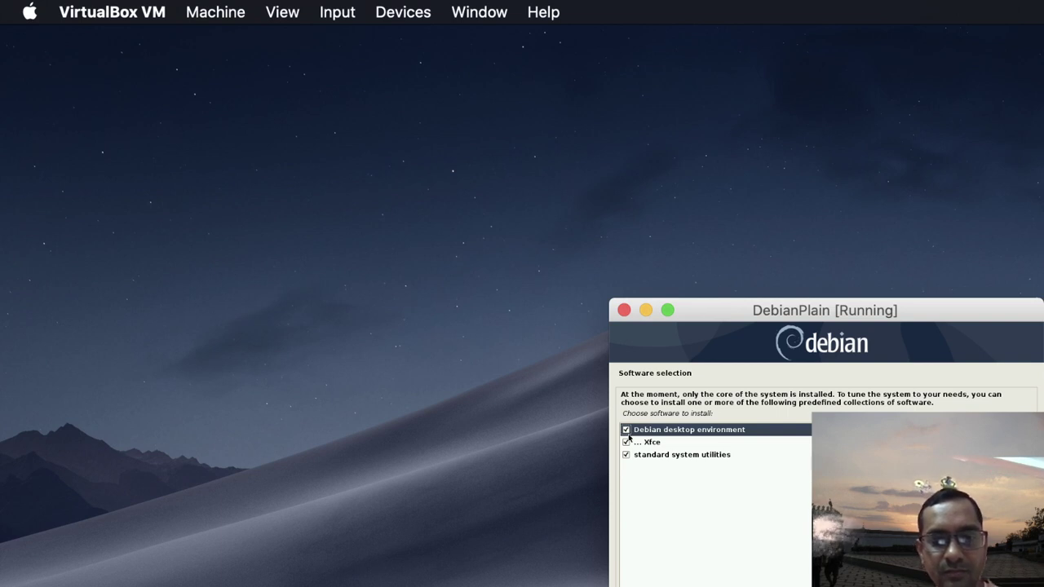
Step: Exclude Xfce and the Debian desktop environment from the software selection, and install only the standard system utilities
left_click(627, 443)
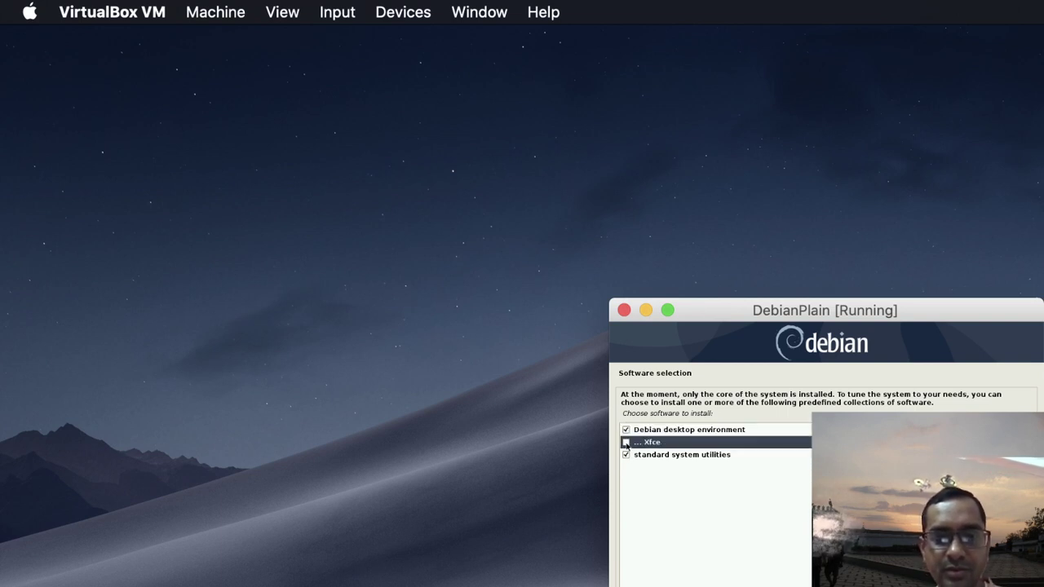
left_click(627, 430)
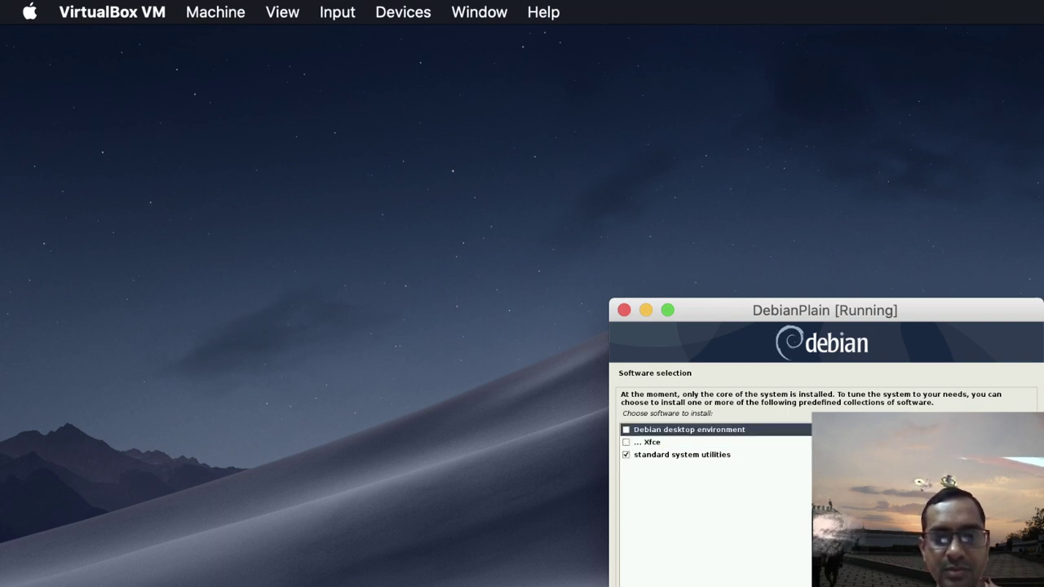
key("Return")
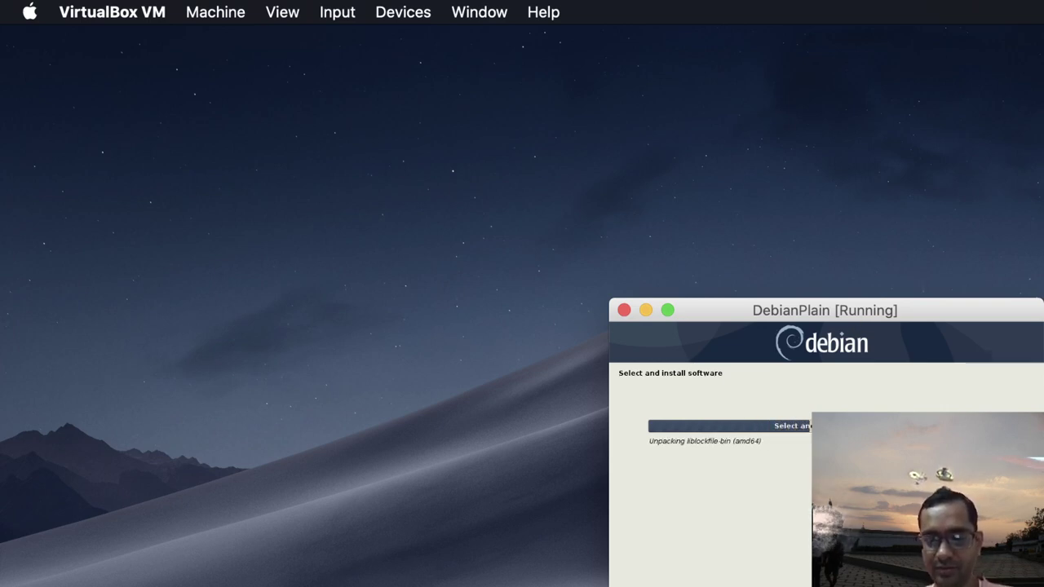
Step: Switch to the VirtualBox Manager and examine the attachment options for Adapter 1 in DebianPlain's network settings
key("super+Tab")
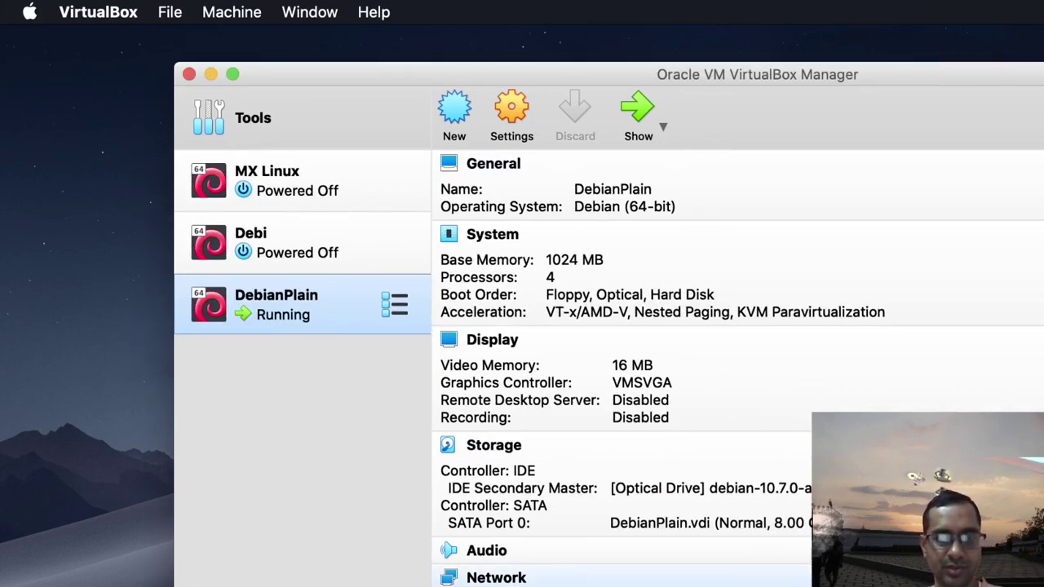
left_click(496, 577)
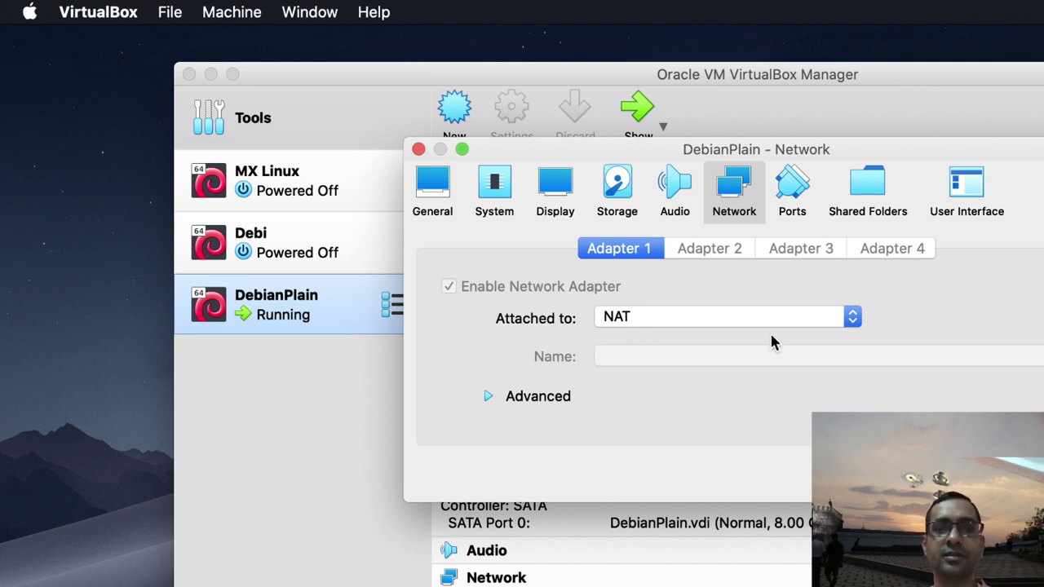
left_click(694, 326)
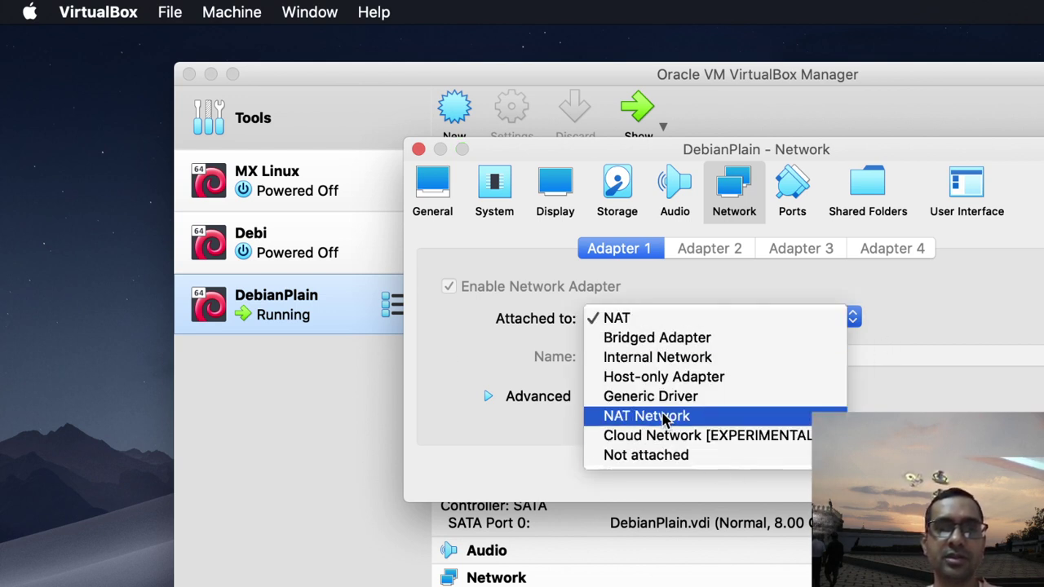
left_click(693, 324)
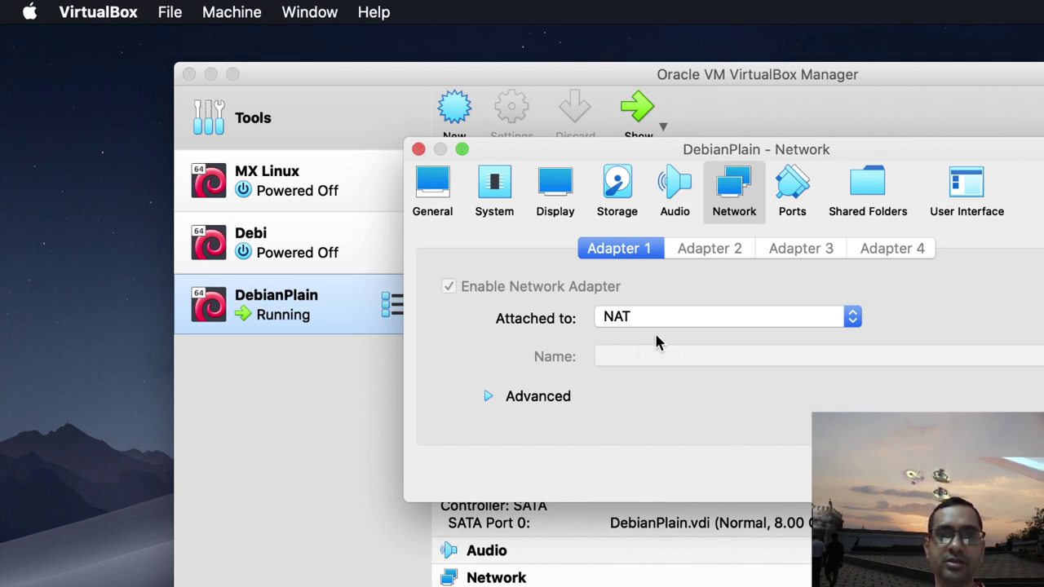
left_click(418, 149)
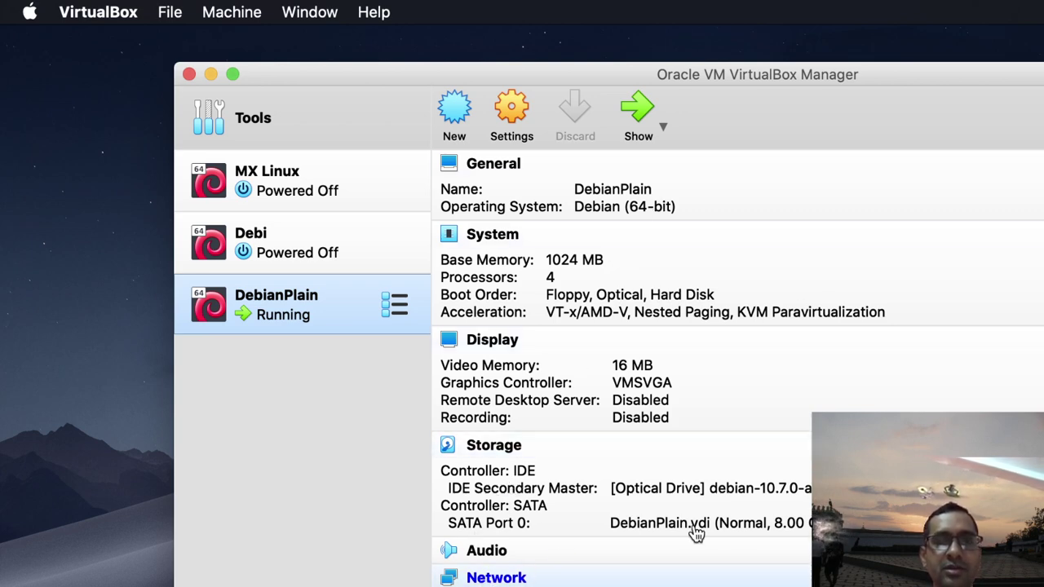
left_click(609, 567)
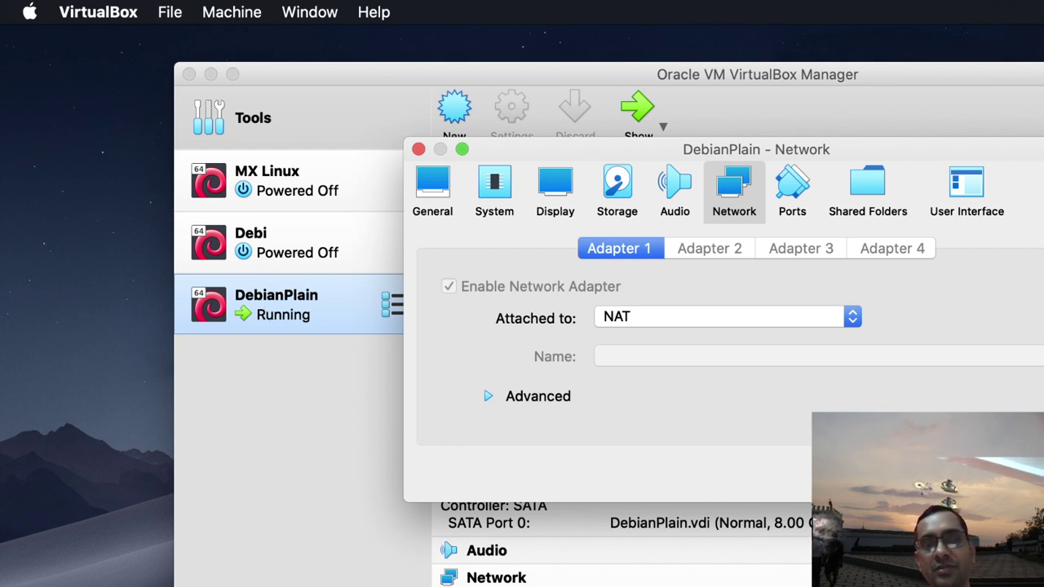
key("Return")
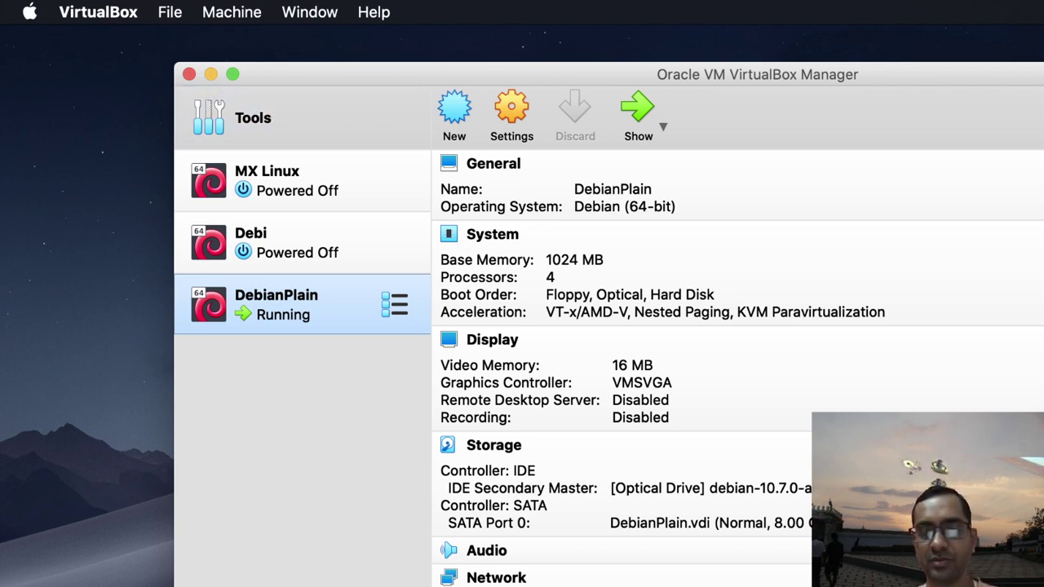
Step: Return to the DebianPlain installer and install the GRUB boot loader to the master boot record of /dev/sda
key("super+Tab")
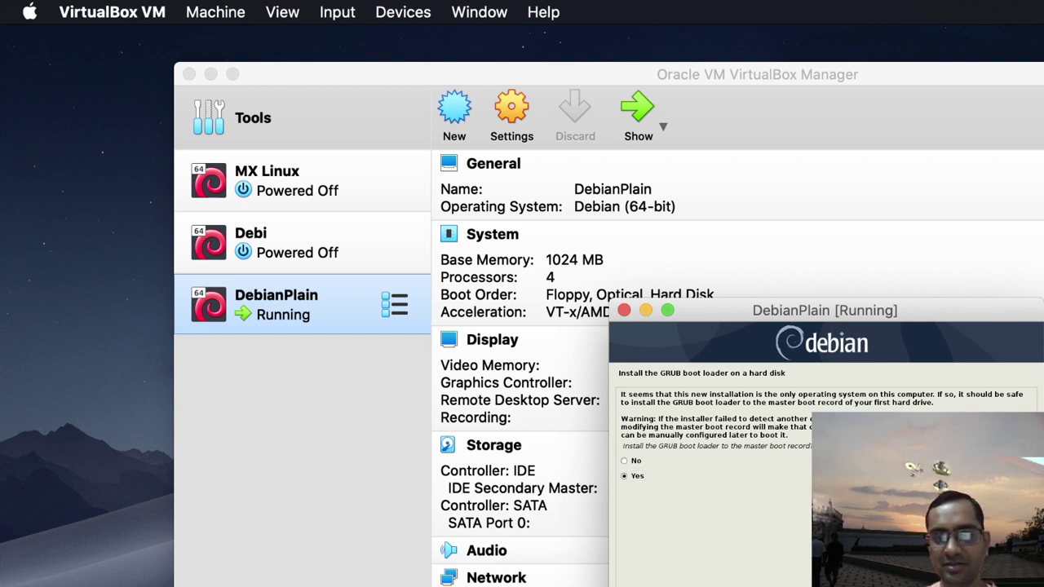
key("Return")
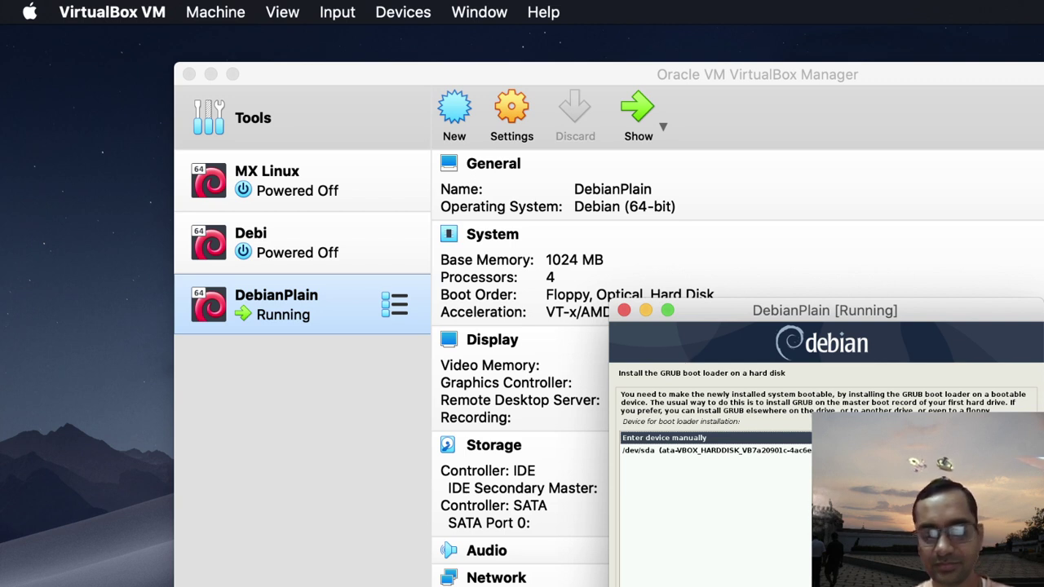
left_click(678, 451)
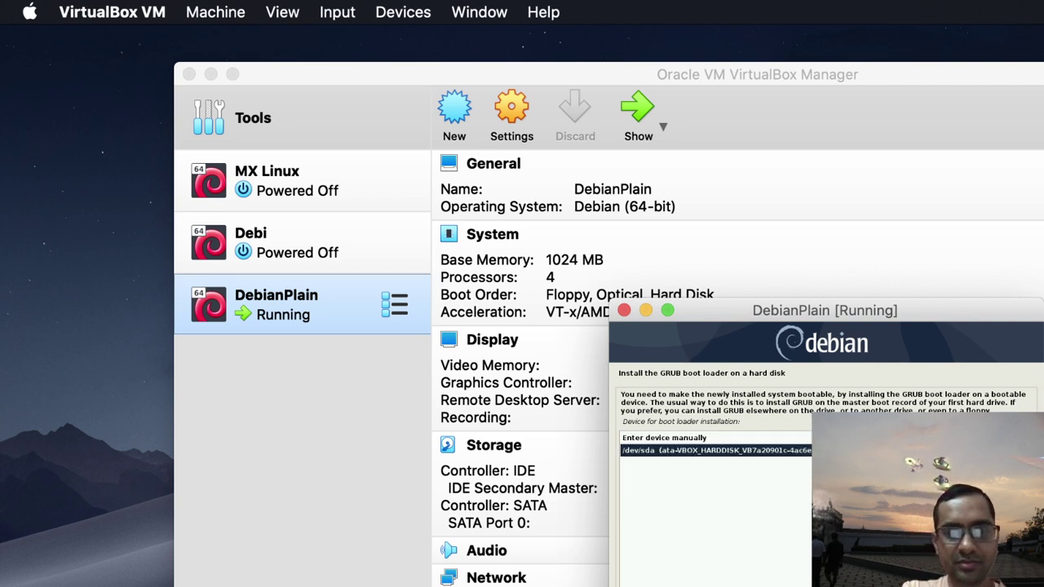
key("Return")
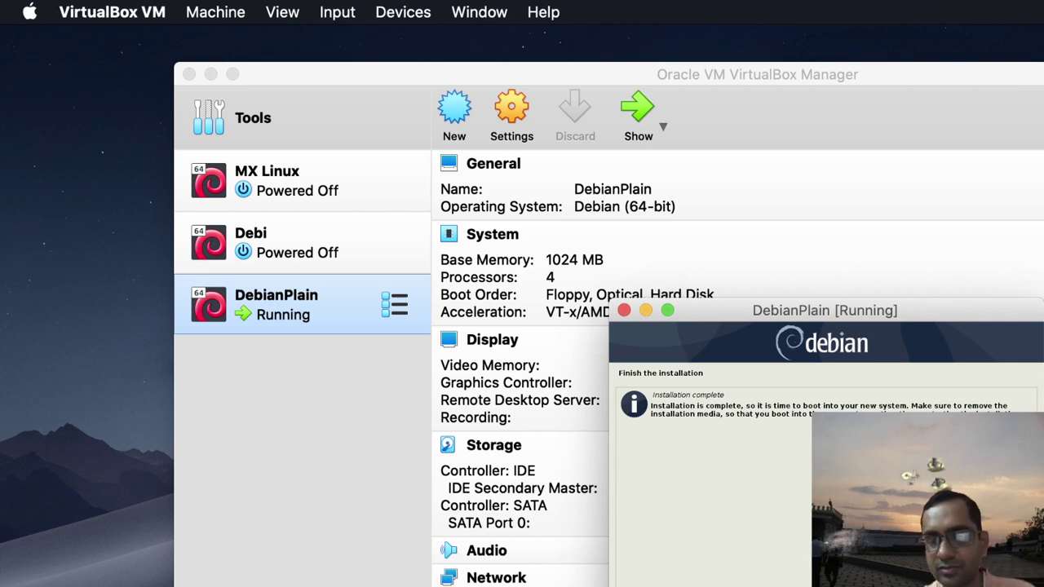
Step: Complete the installation and boot the new system from the Debian GNU/Linux entry
key("Return")
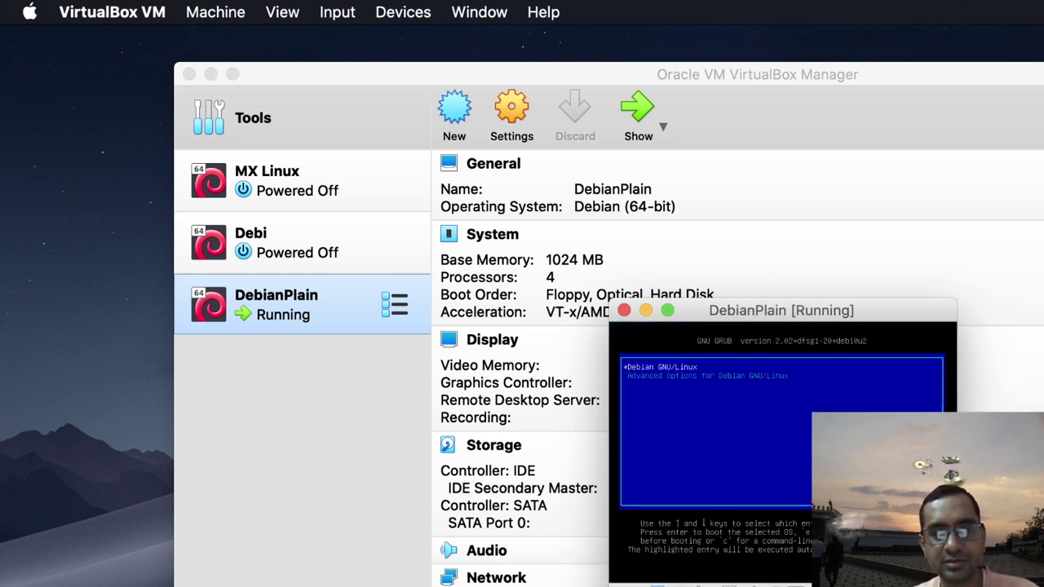
key("Return")
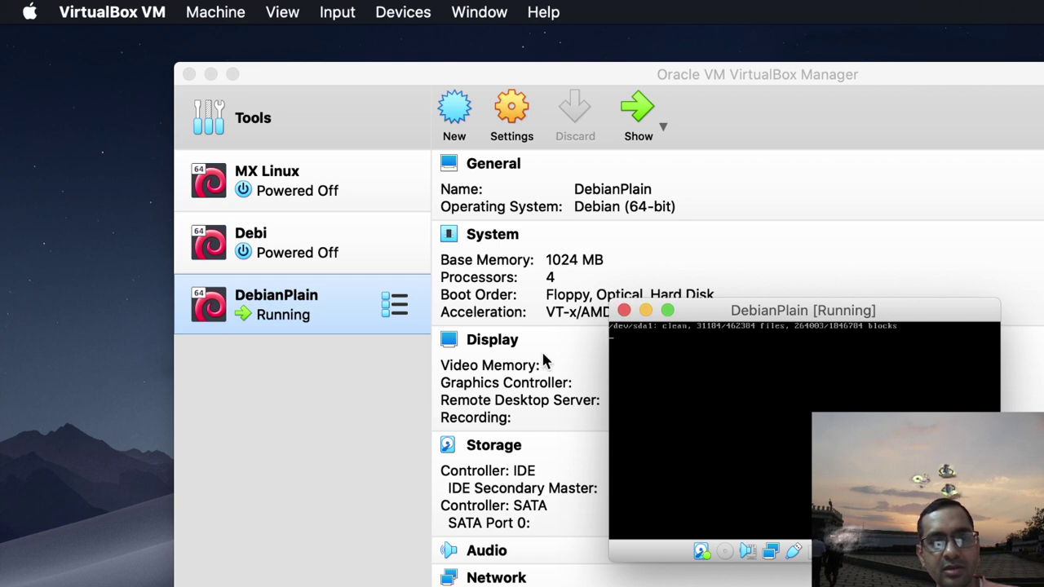
Step: Check the IDE optical drive in DebianPlain's storage settings to see whether installation media is still attached
left_click(563, 401)
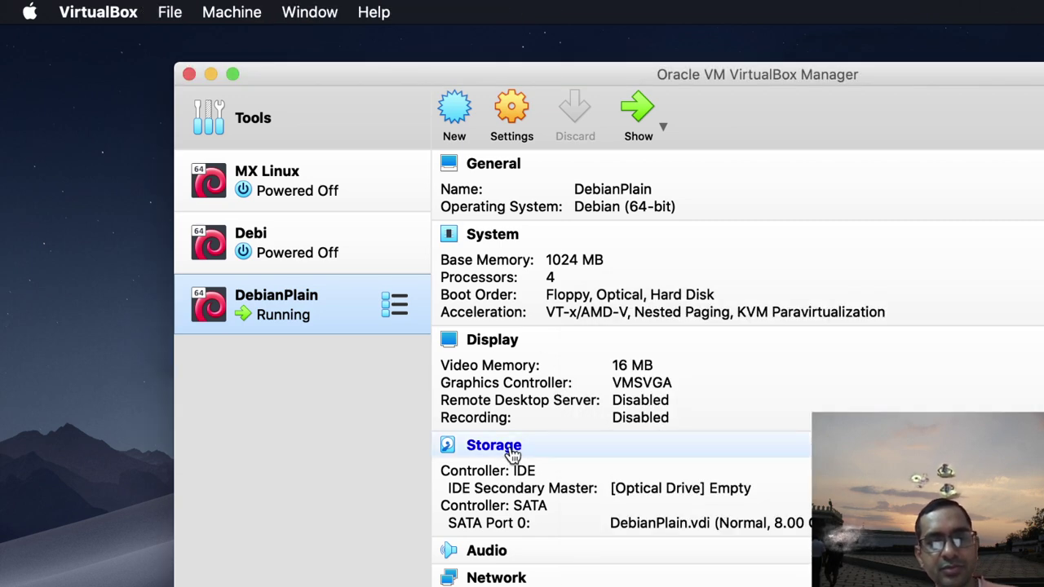
left_click(514, 453)
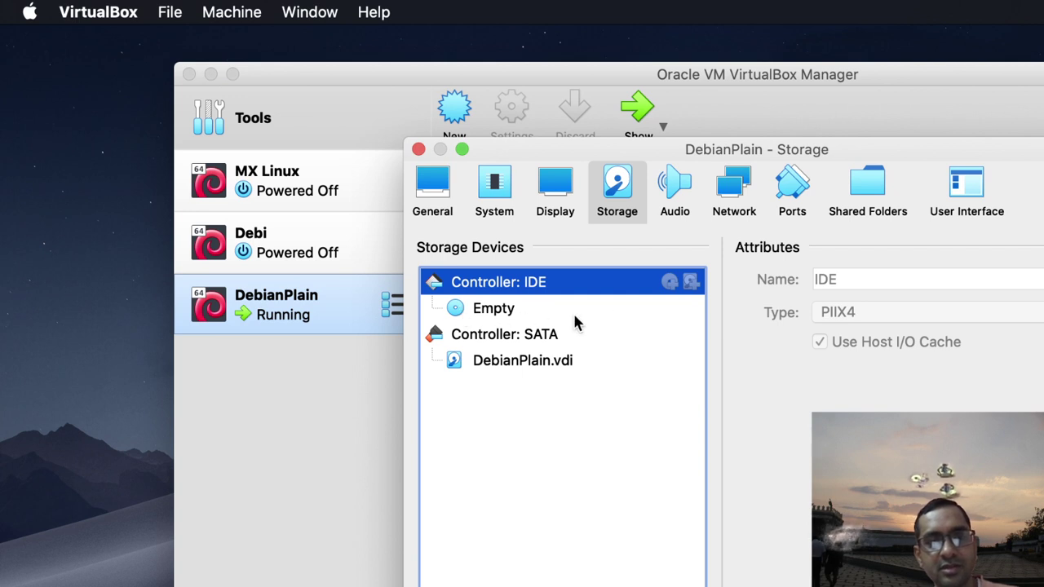
left_click(525, 304)
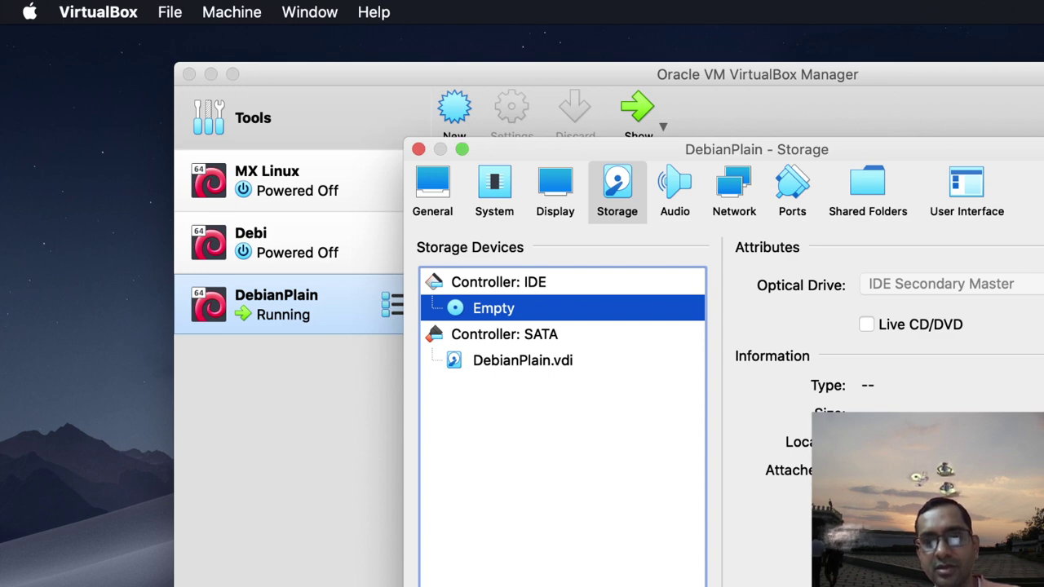
key("Escape")
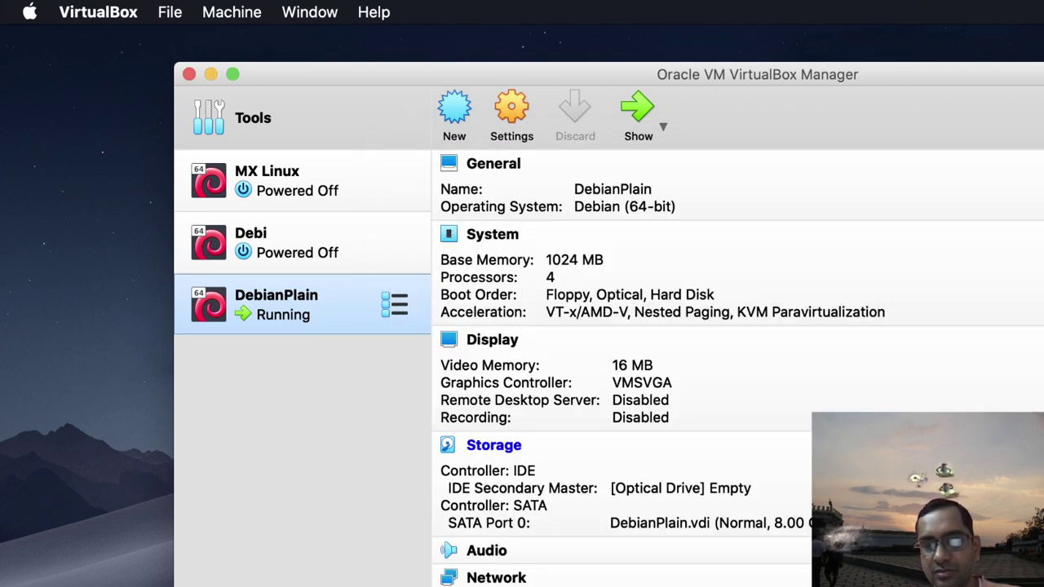
Step: Switch to the DebianPlain virtual machine's console and log in as user dev with the account password
key("super+Tab")
key("super+Tab")
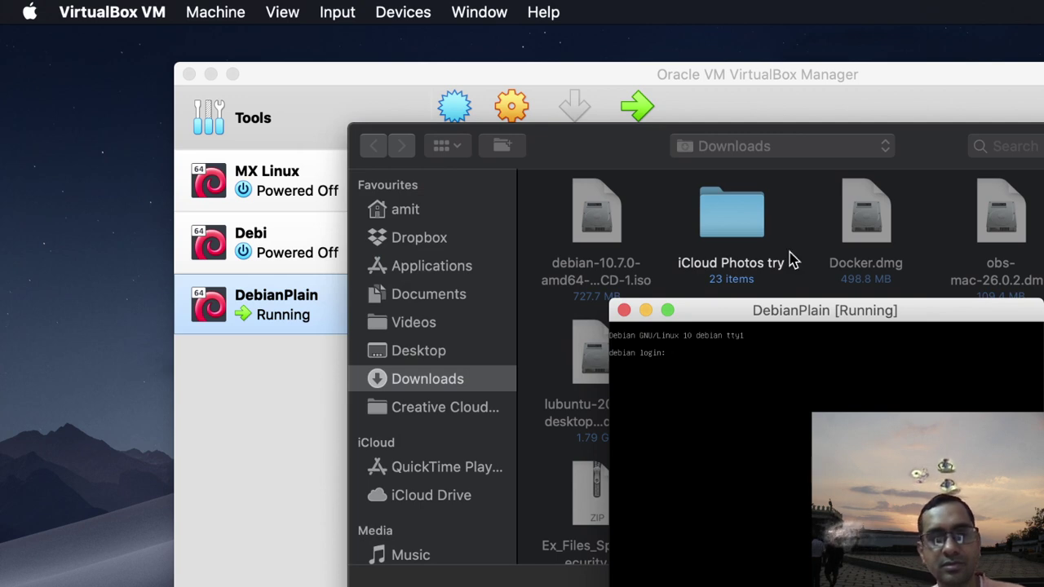
key("super+Tab")
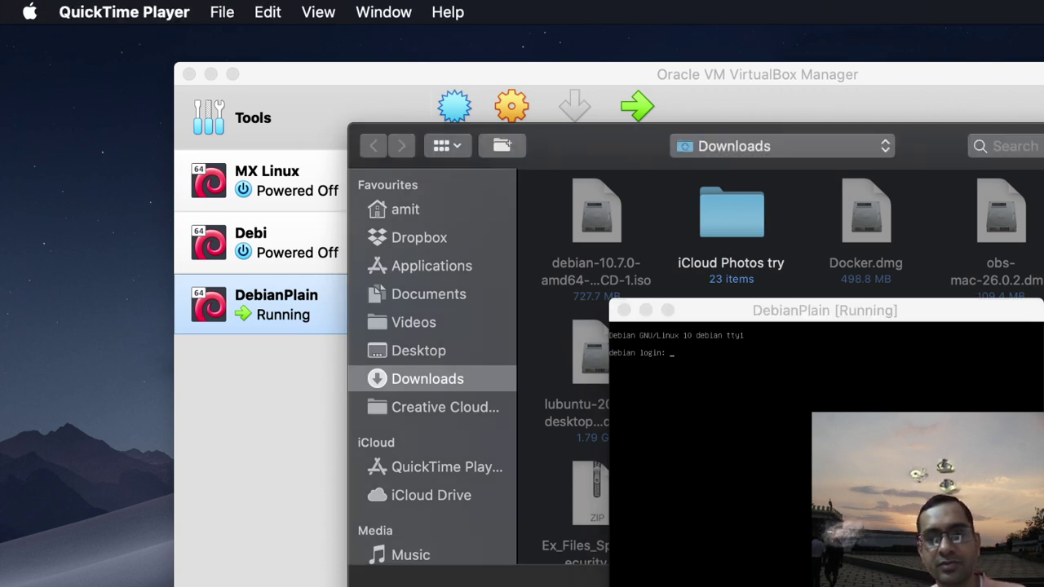
key("super+Tab")
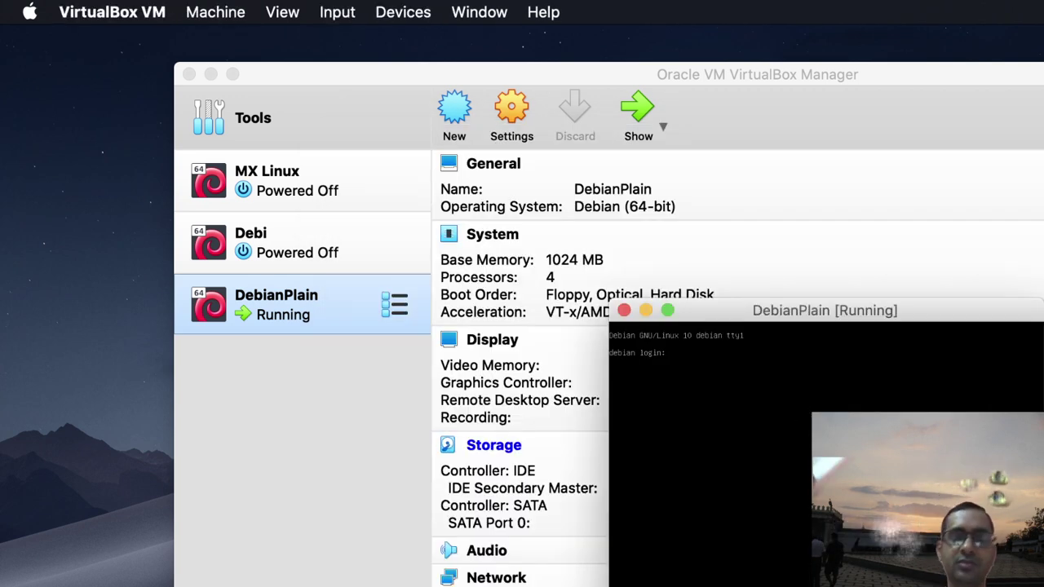
type("d")
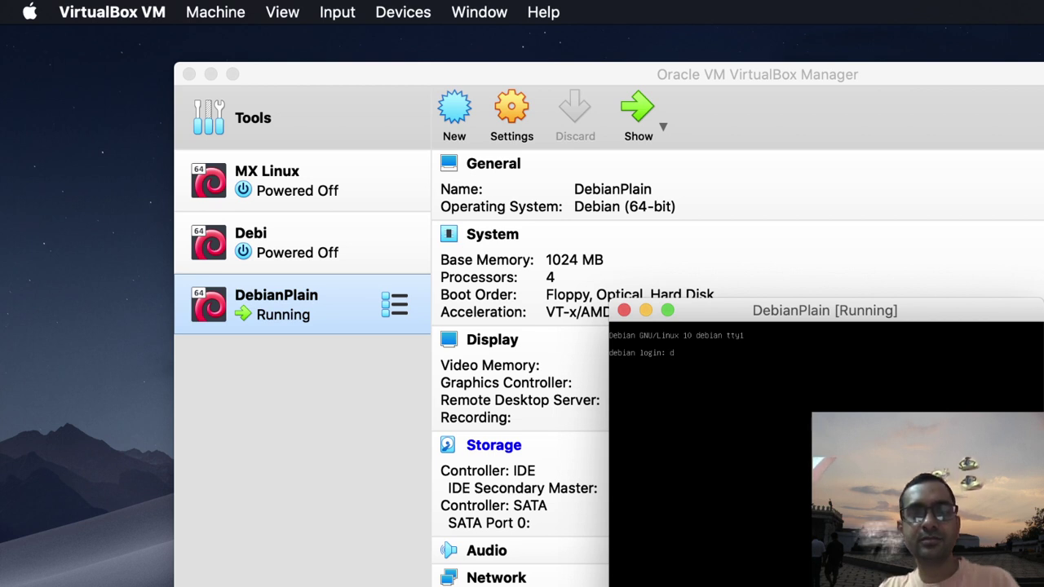
type("ev")
key("Return")
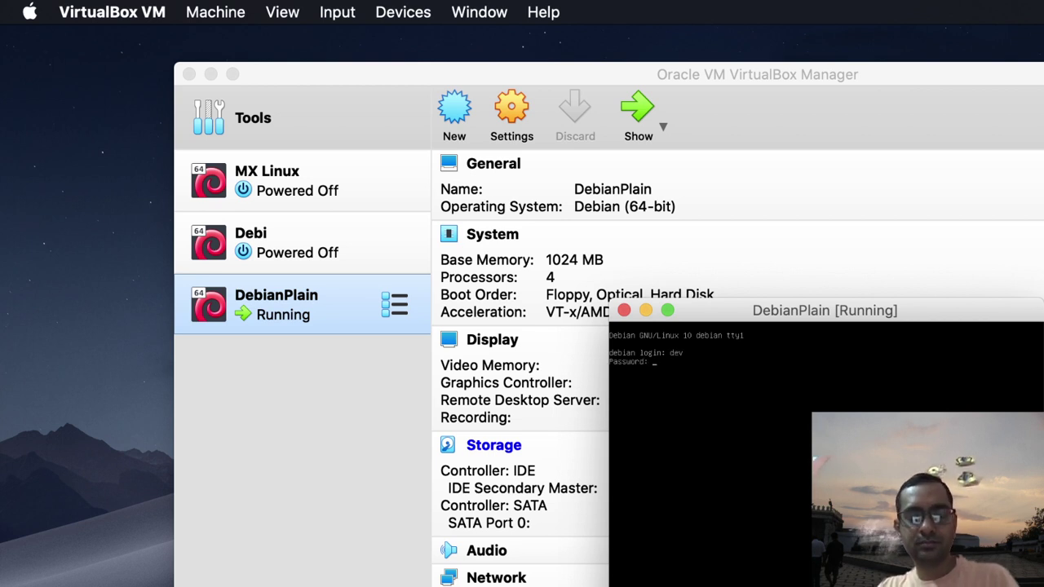
key("Return")
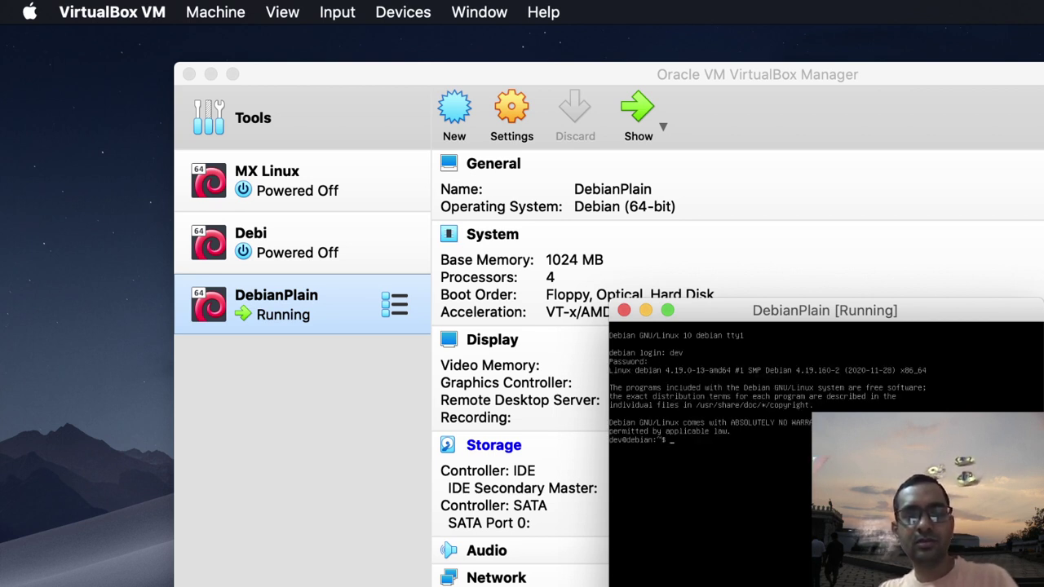
Step: Run ip a on a cleared console to examine the network interfaces and their addresses, and exit the login session
key("Return")
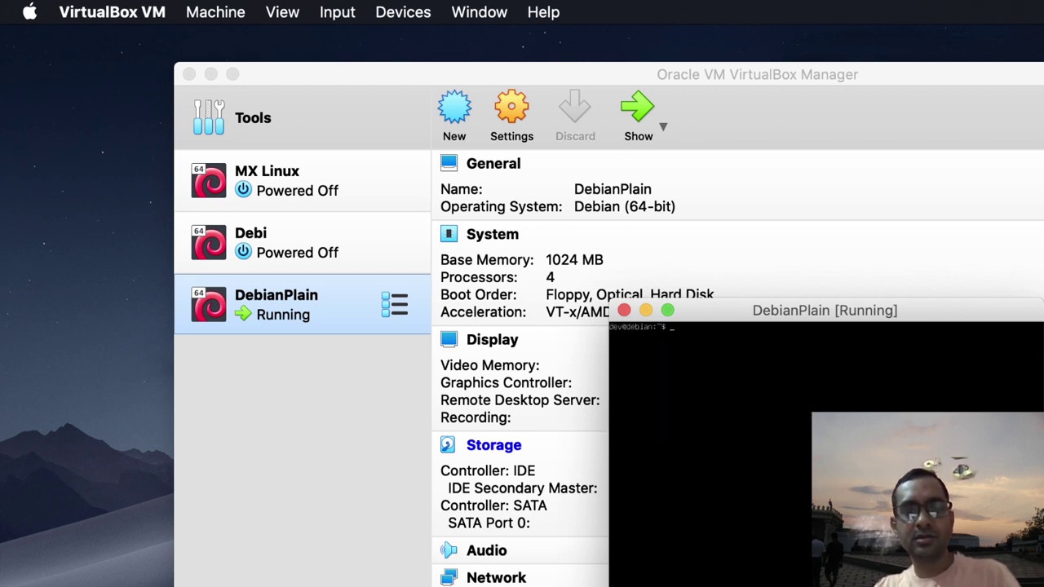
type("ip a")
key("Return")
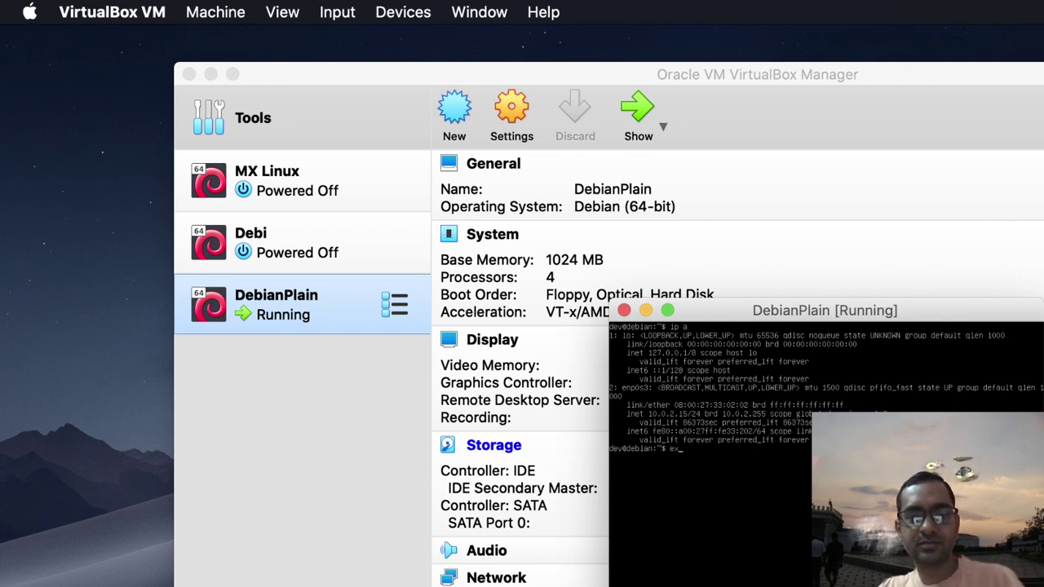
type("it")
key("Return")
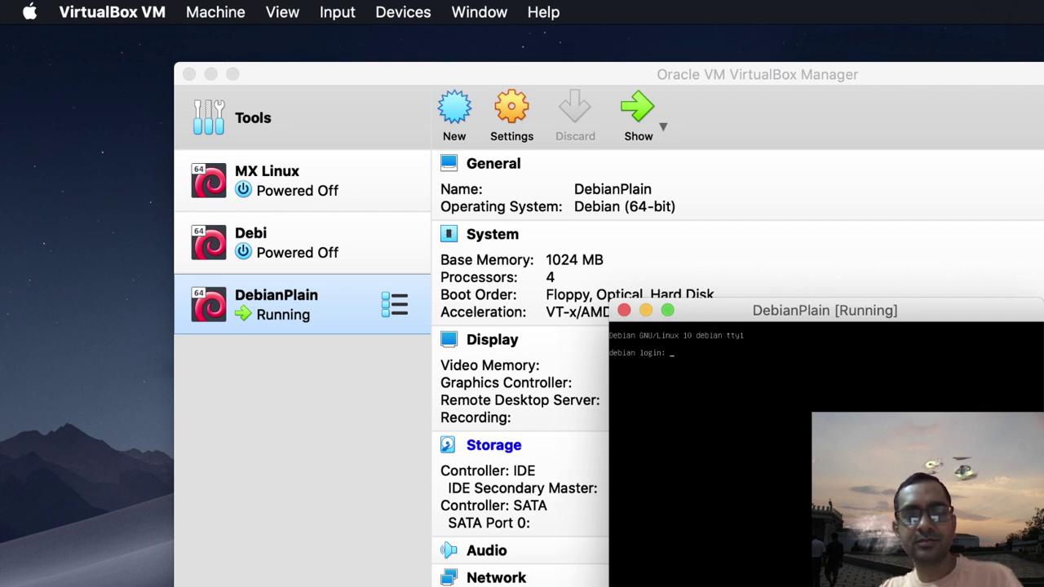